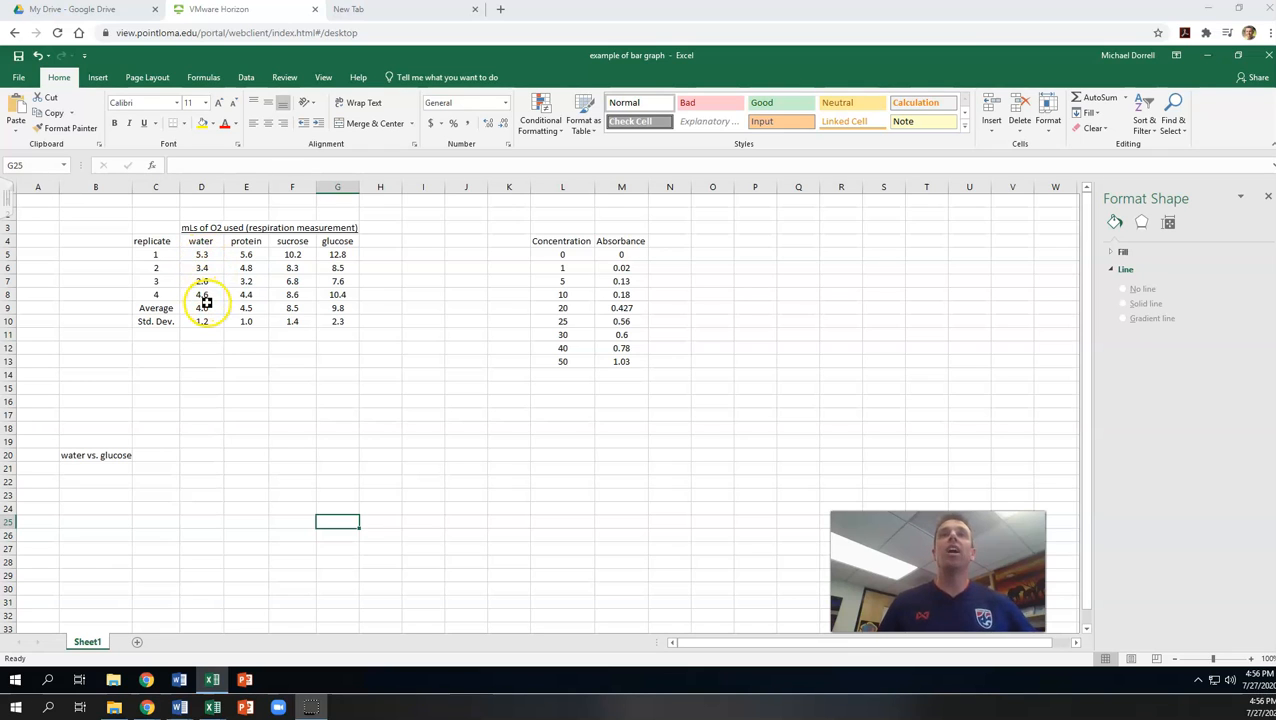
Step: Calculate the water average in D9 with AVERAGE over D5:D8 and fill the formula across to the glucose column
click(202, 309)
text(=)
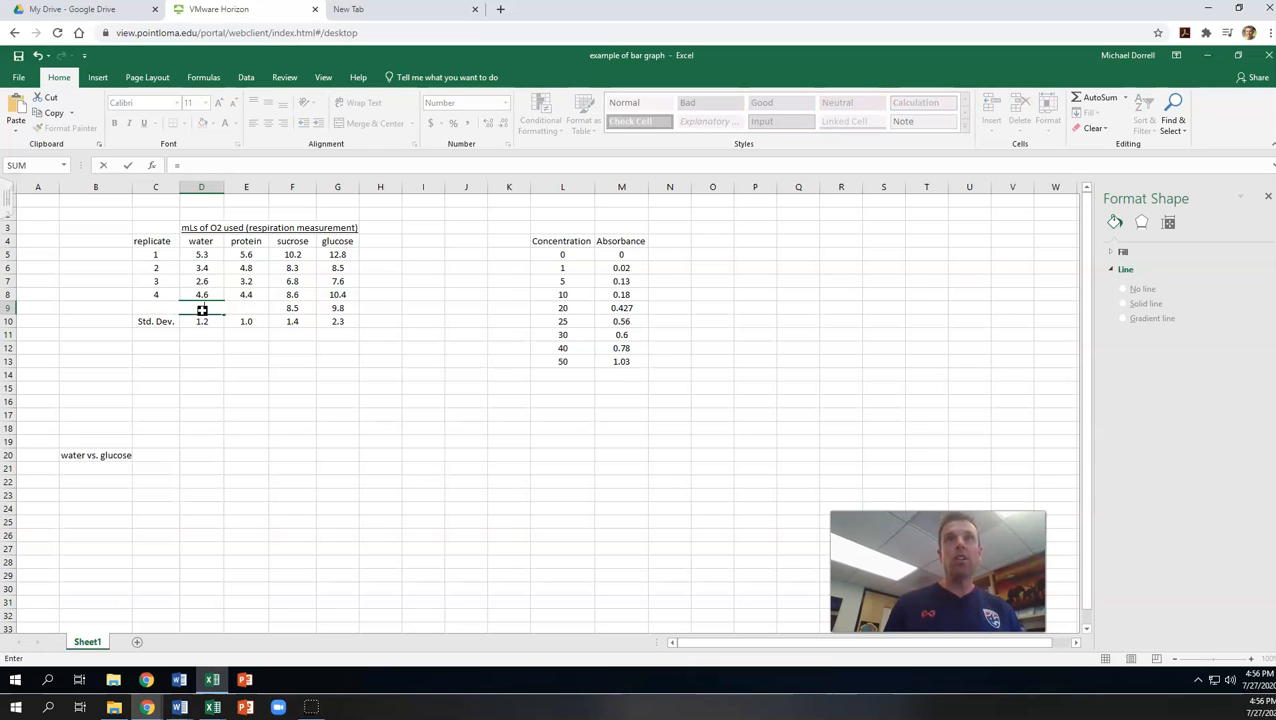
text(av)
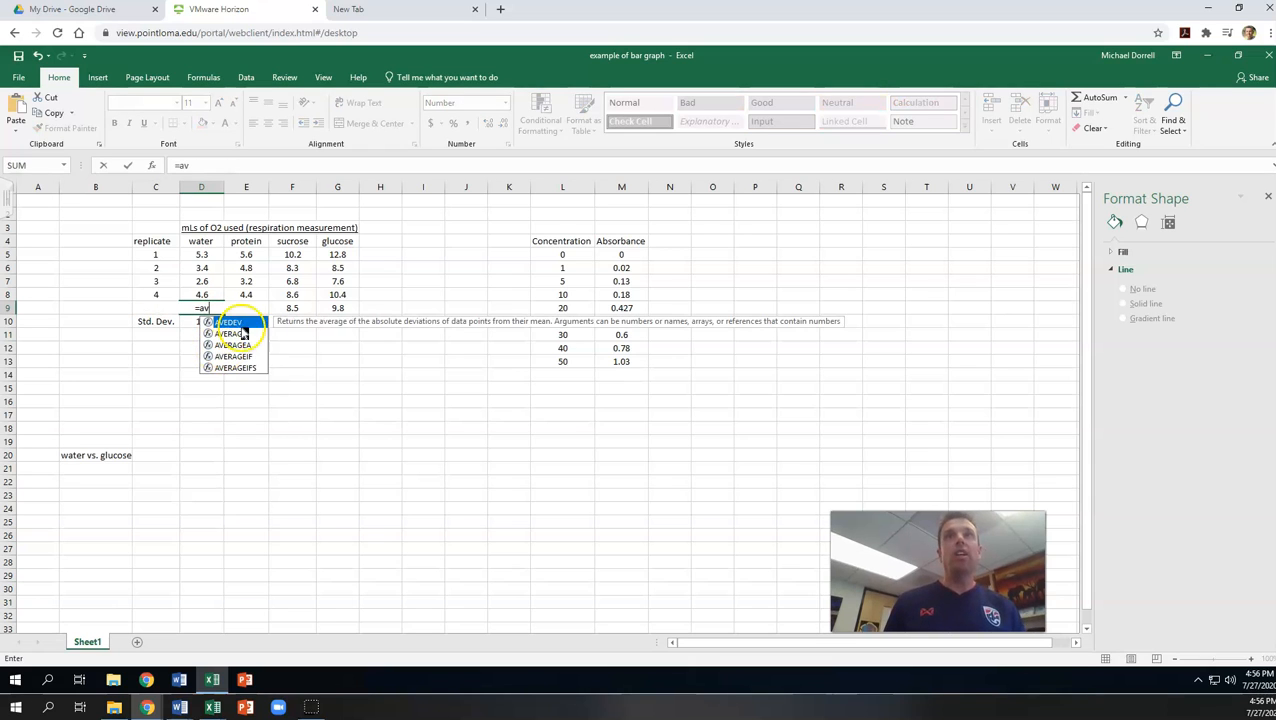
double_click(230, 333)
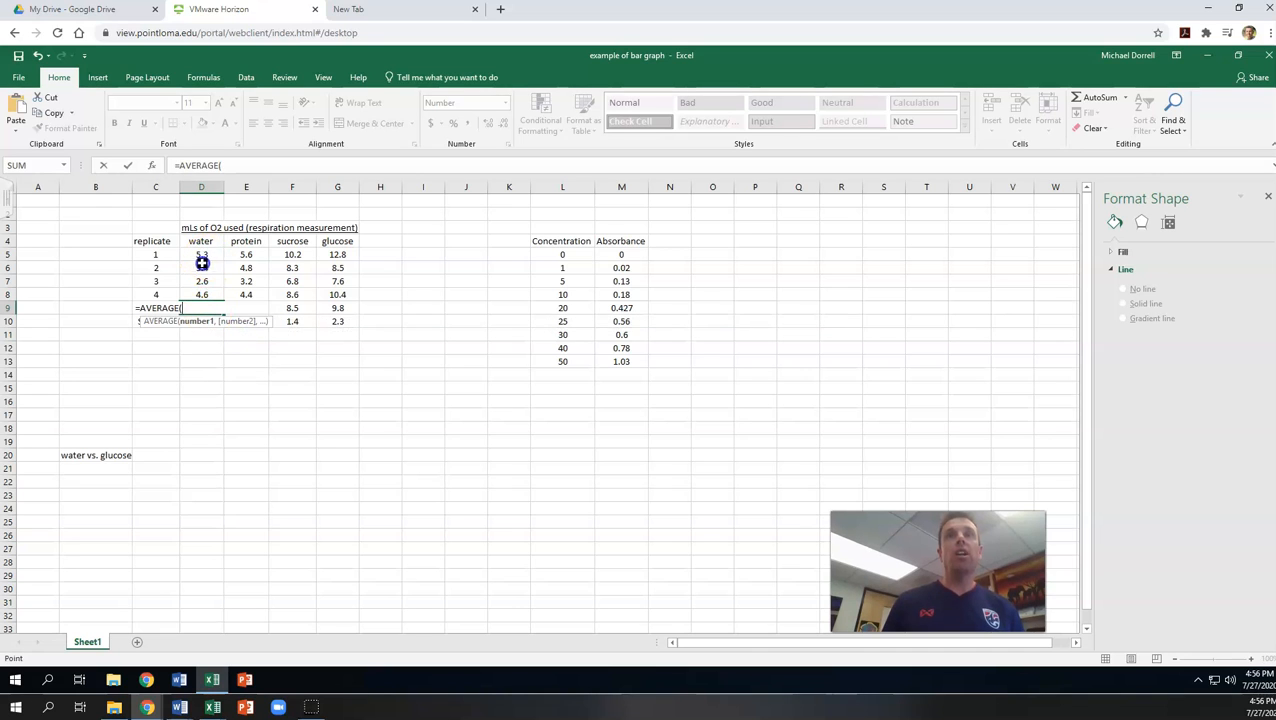
drag(202, 262, 193, 289)
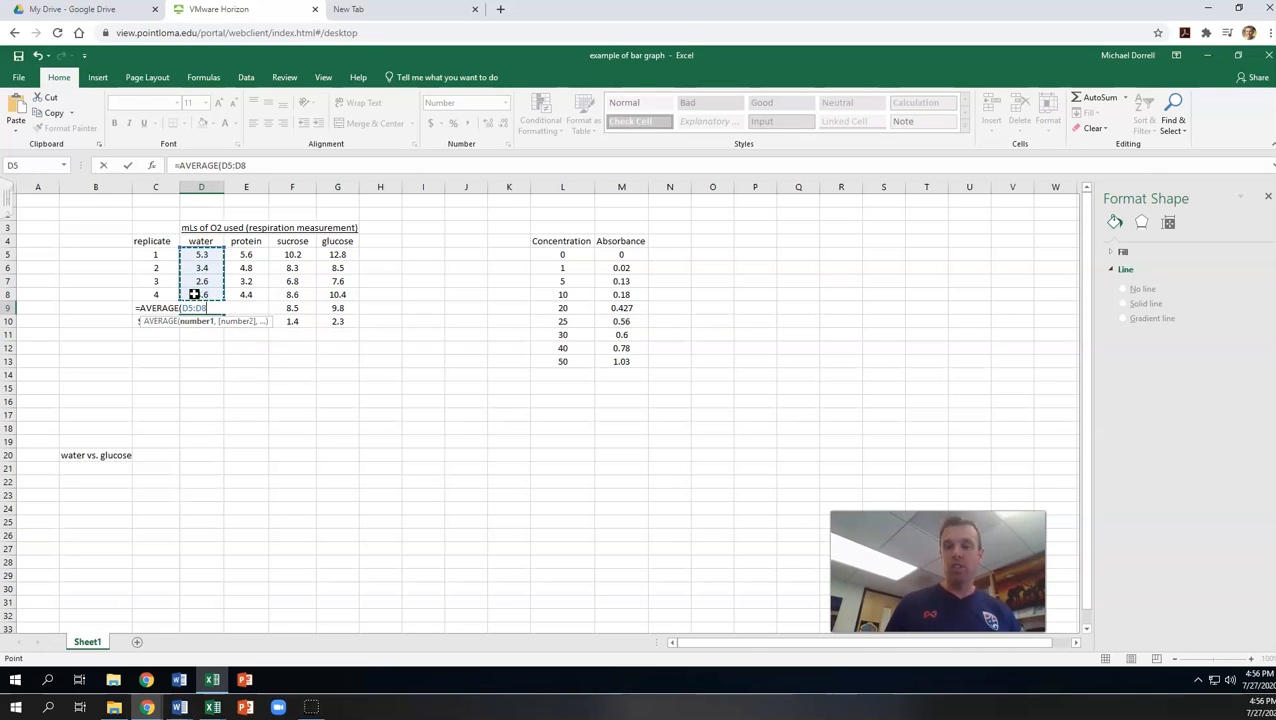
key(Return)
click(216, 310)
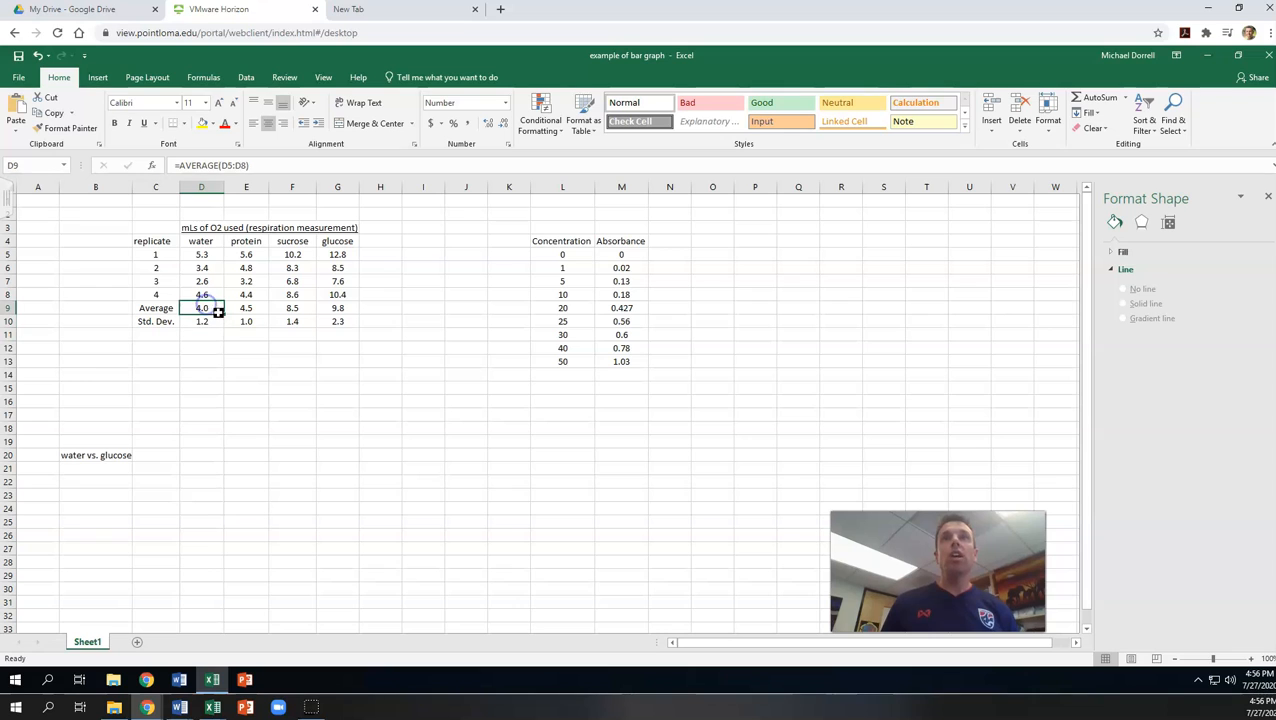
drag(224, 314, 354, 317)
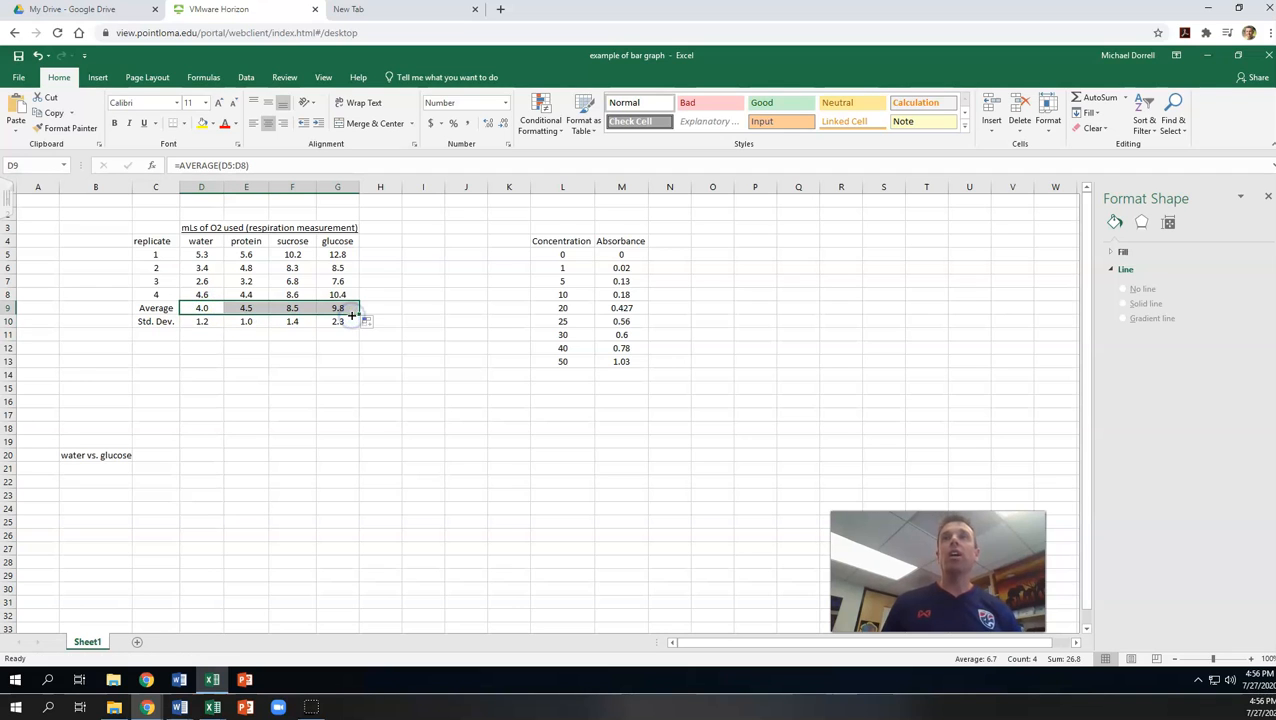
Step: Calculate the water standard deviation in D10 with STDEV.S over D5:D8 and fill the formula across to the glucose column
click(213, 321)
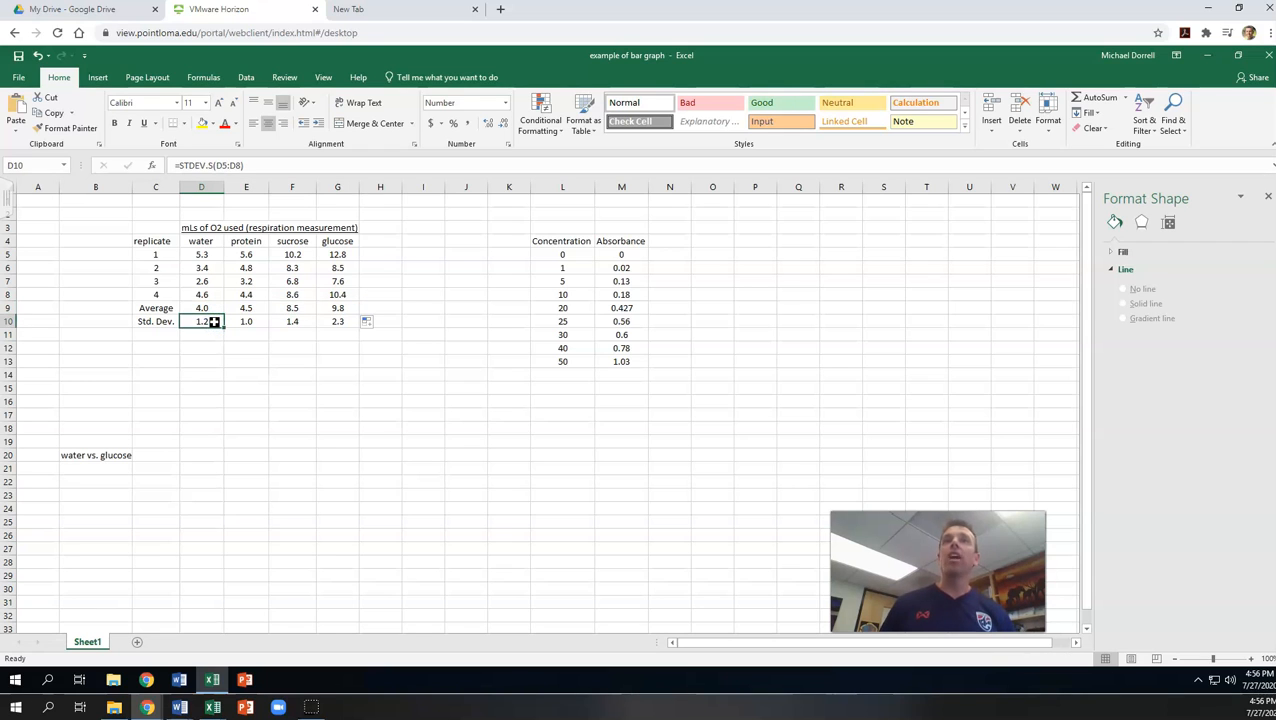
text(=std)
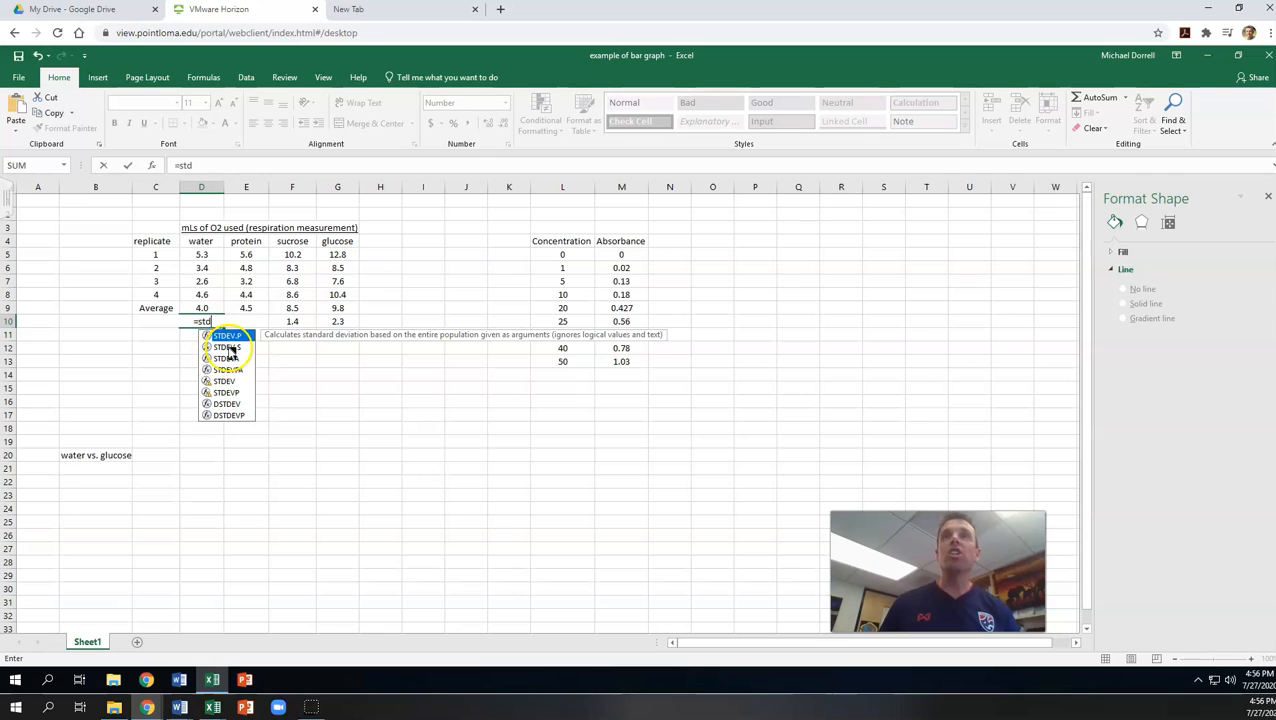
double_click(228, 347)
drag(195, 254, 200, 294)
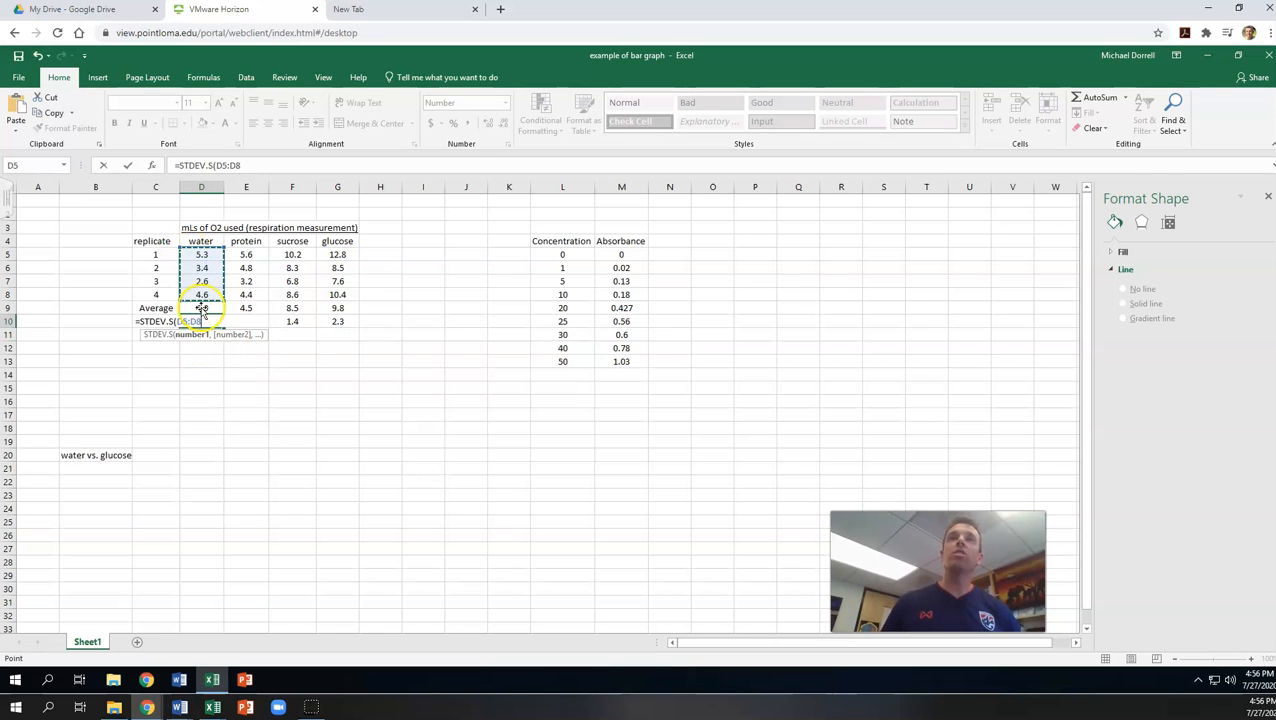
key(Return)
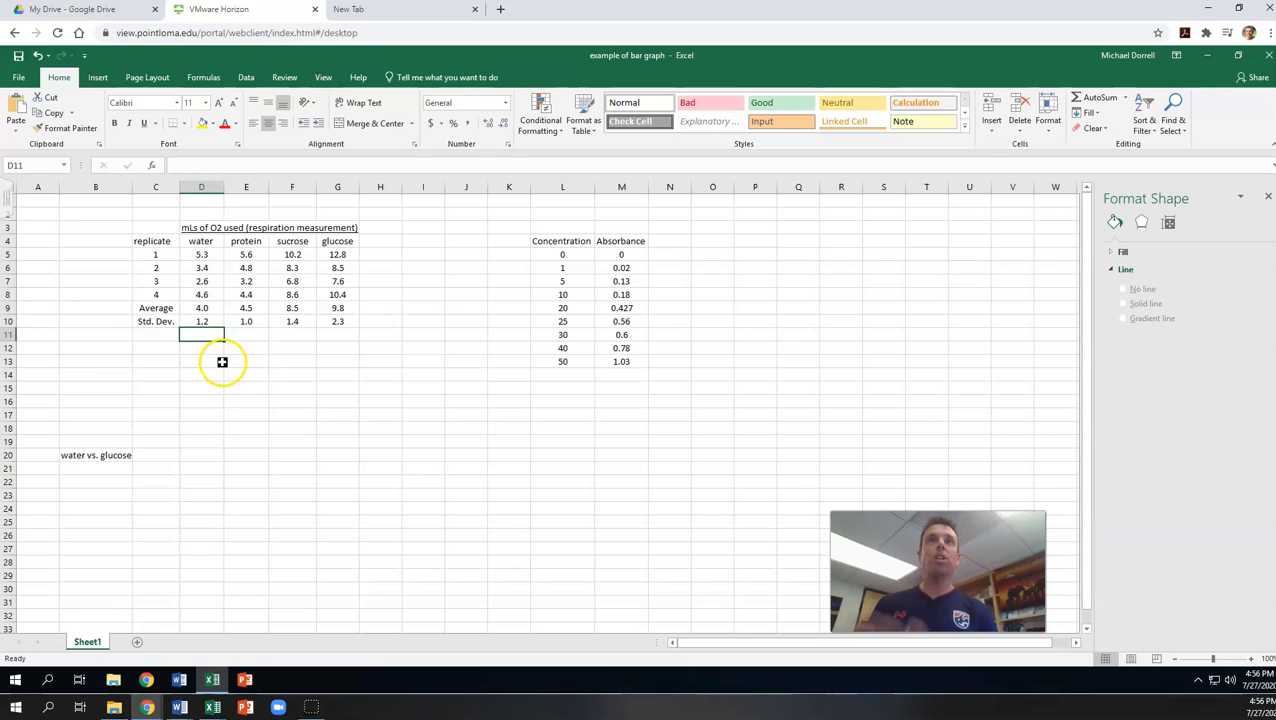
click(205, 321)
drag(223, 329, 224, 330)
drag(303, 321, 342, 322)
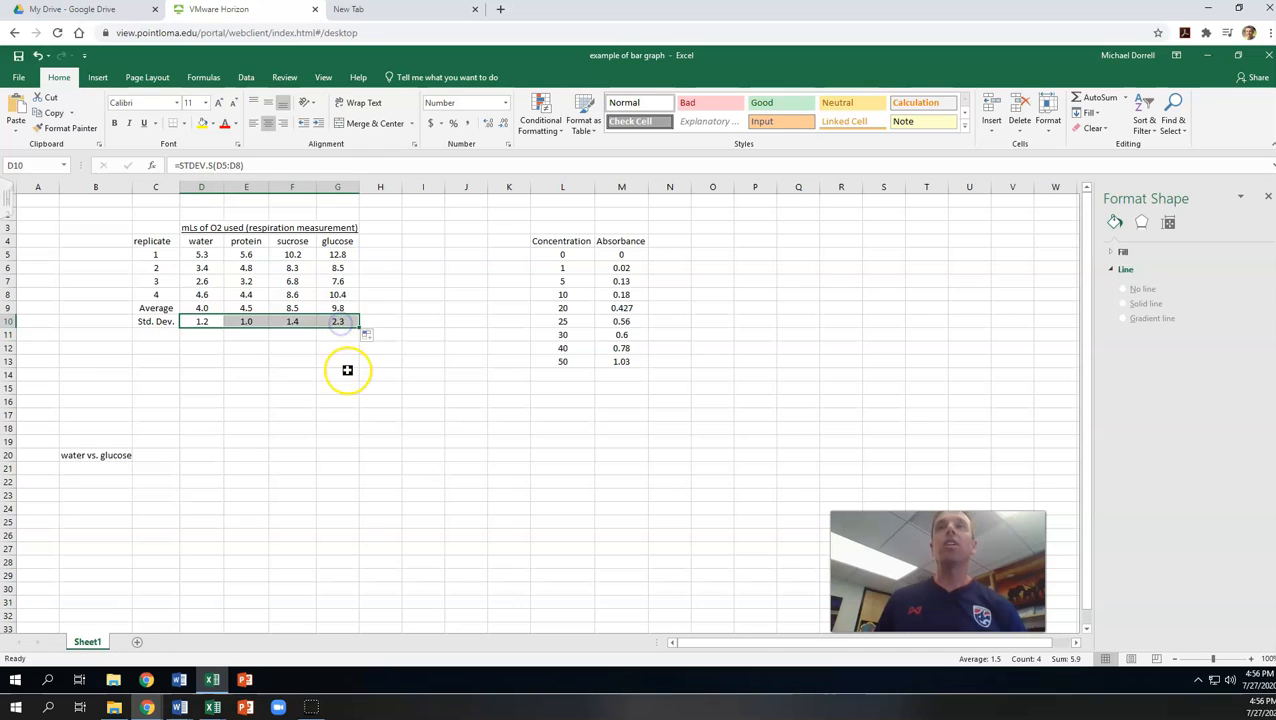
click(347, 371)
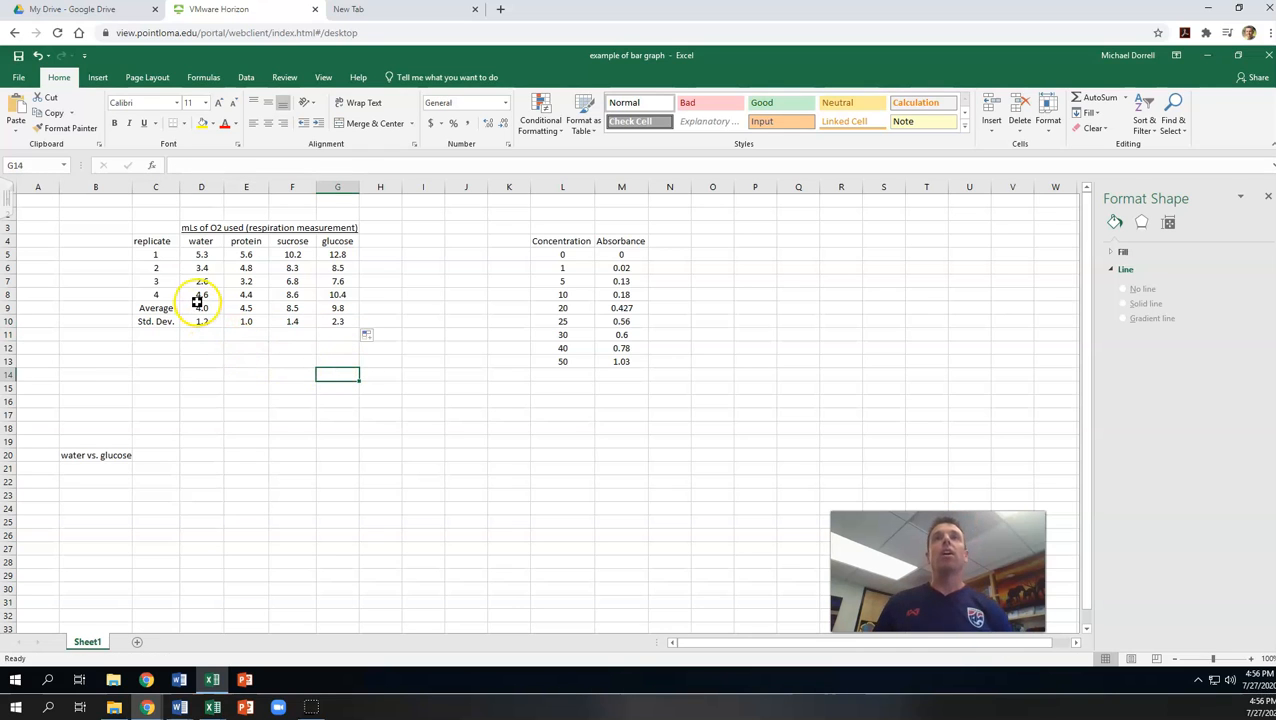
Step: Insert a 2-D clustered column chart of the averages in D9:G9 and place it below the respiration table
drag(198, 308, 354, 311)
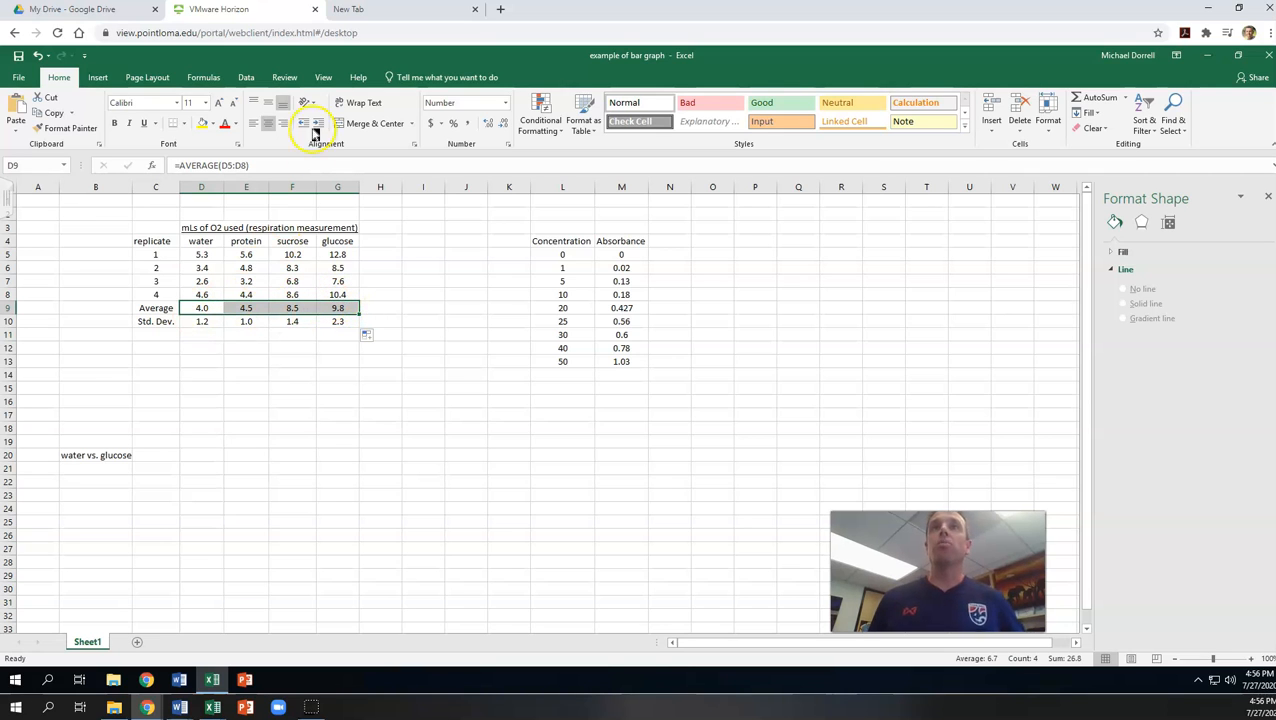
click(99, 78)
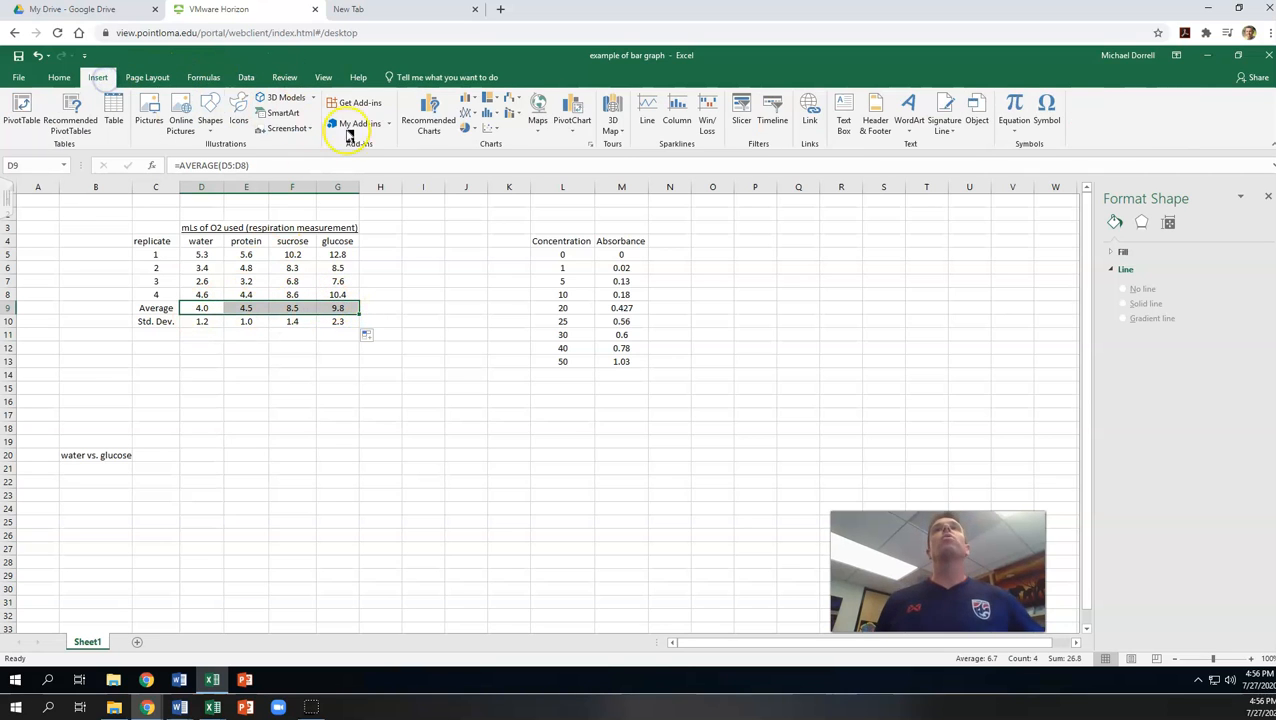
click(472, 99)
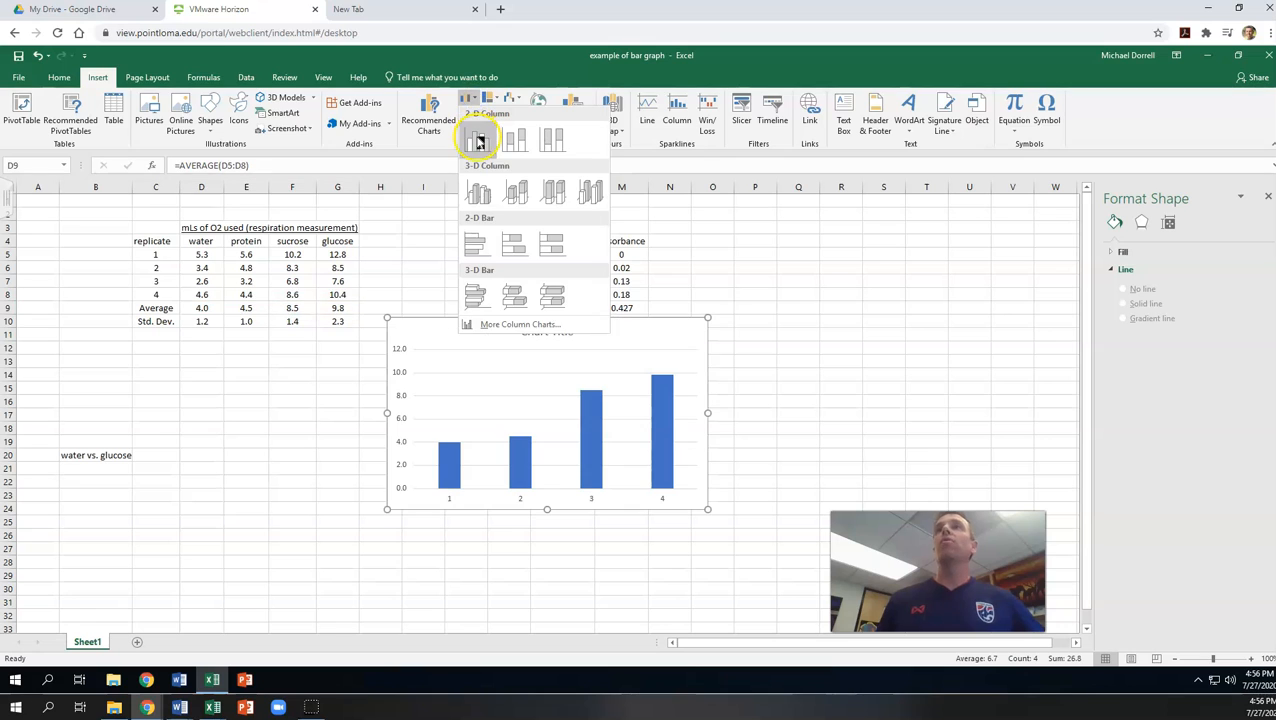
click(477, 137)
click(456, 321)
drag(458, 319, 313, 387)
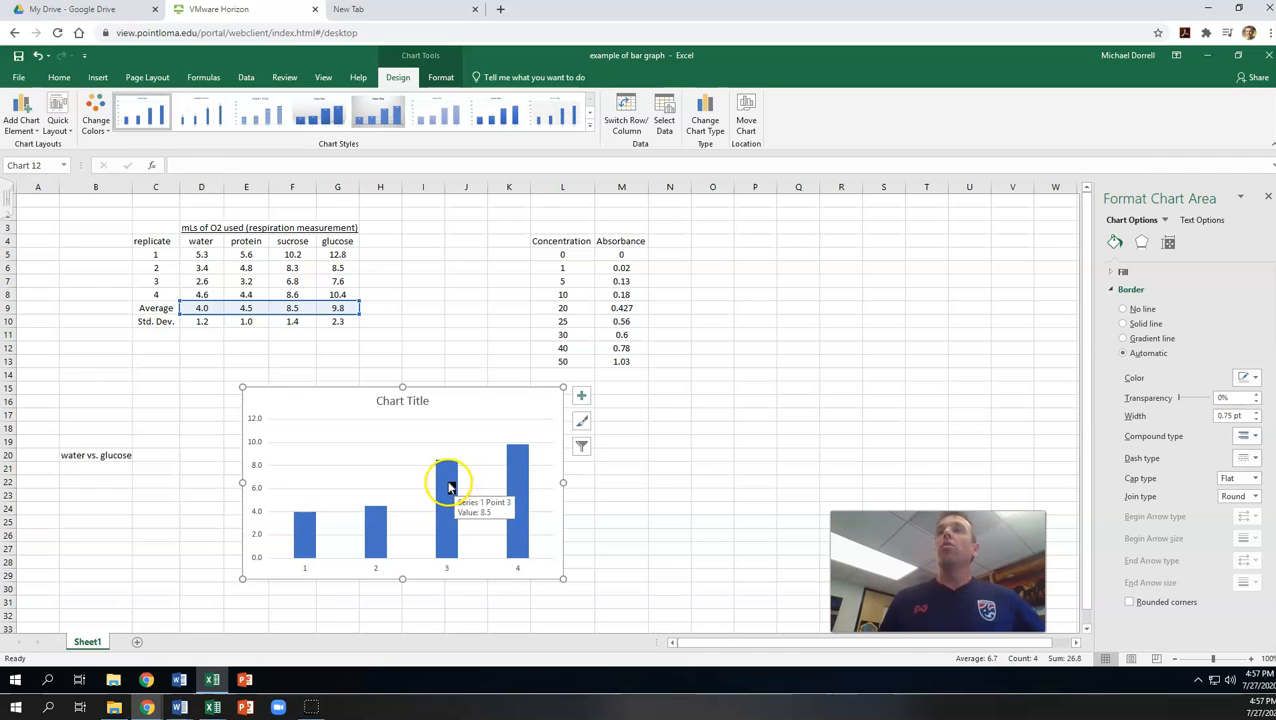
Step: Set the chart's horizontal axis labels to the treatment names in D4:G4
right_click(408, 479)
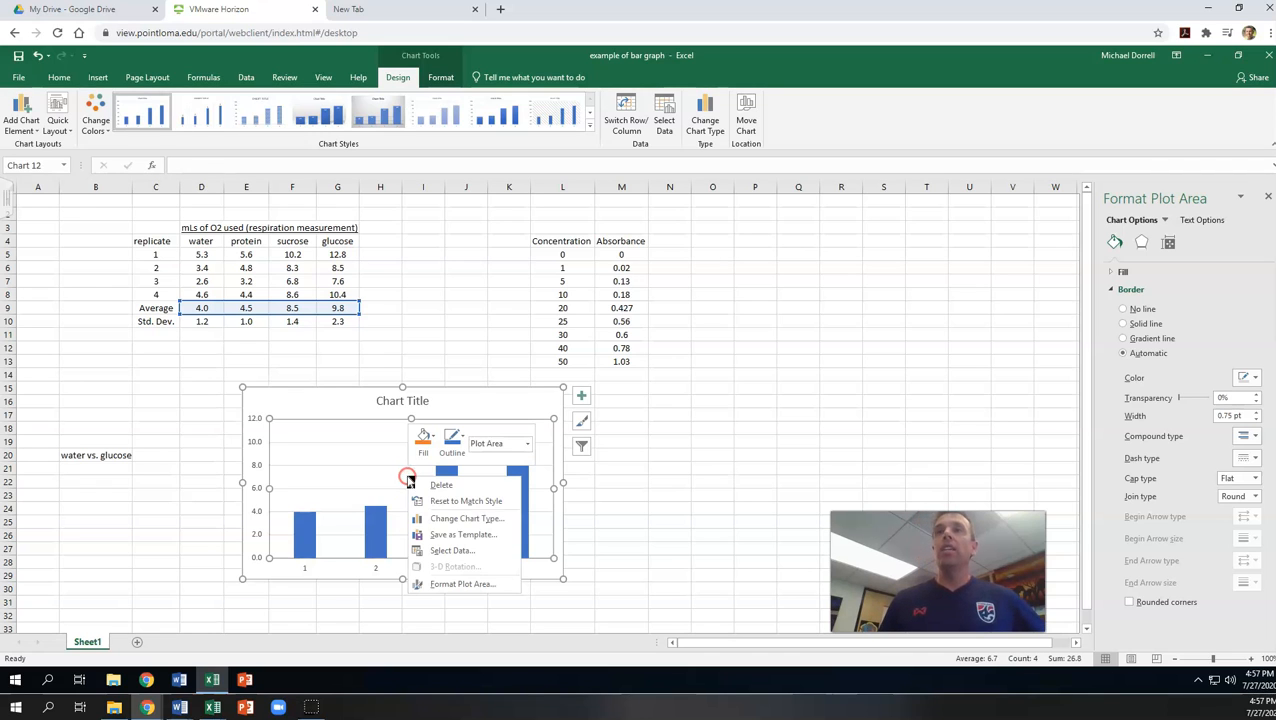
click(452, 551)
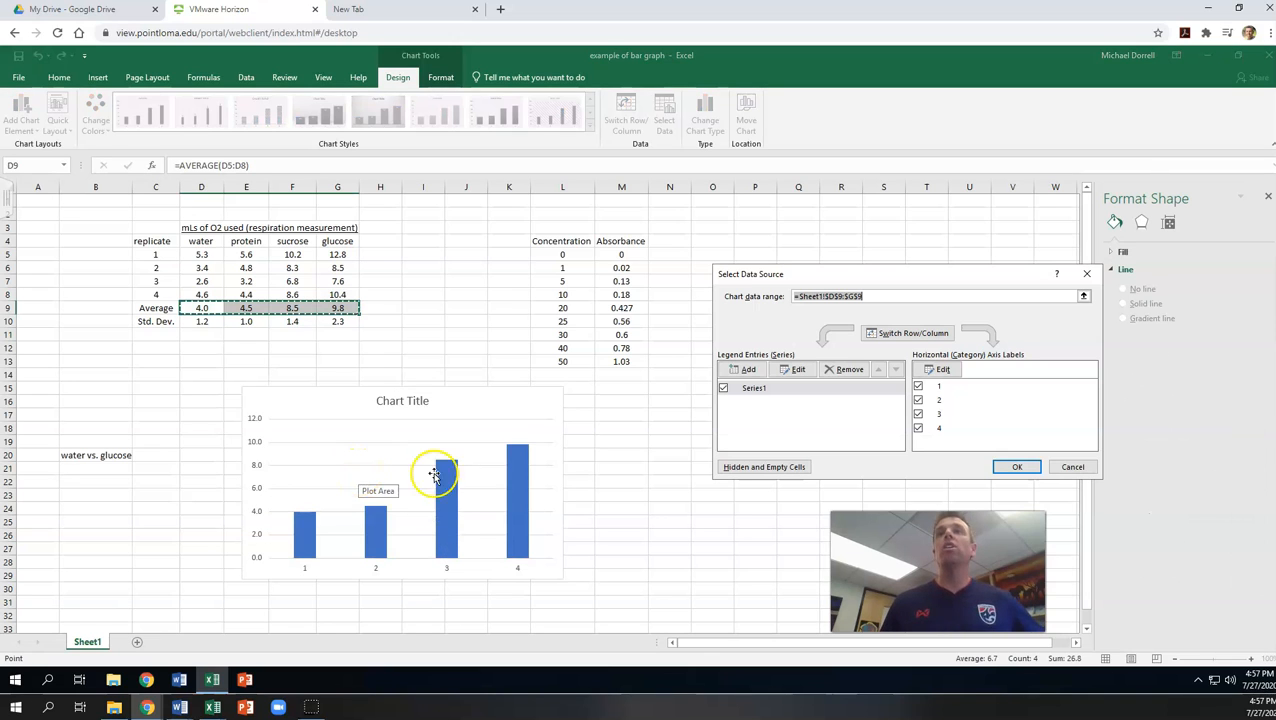
click(942, 370)
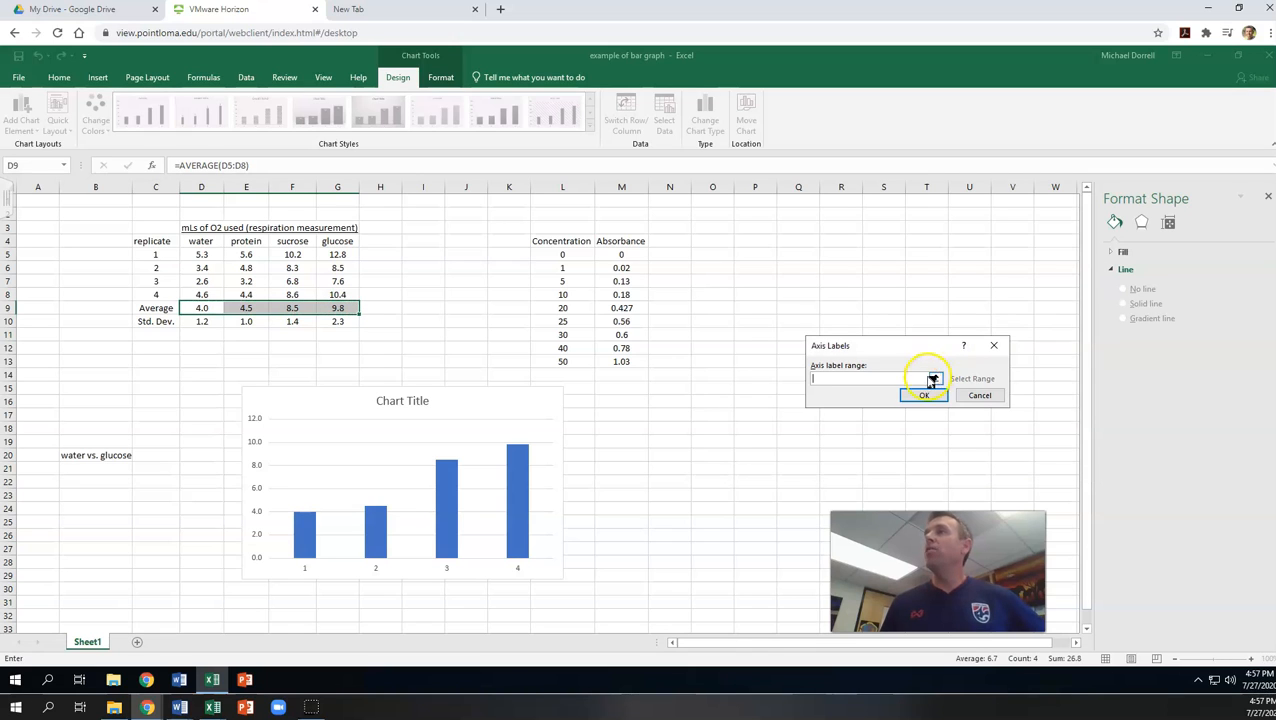
drag(192, 240, 342, 241)
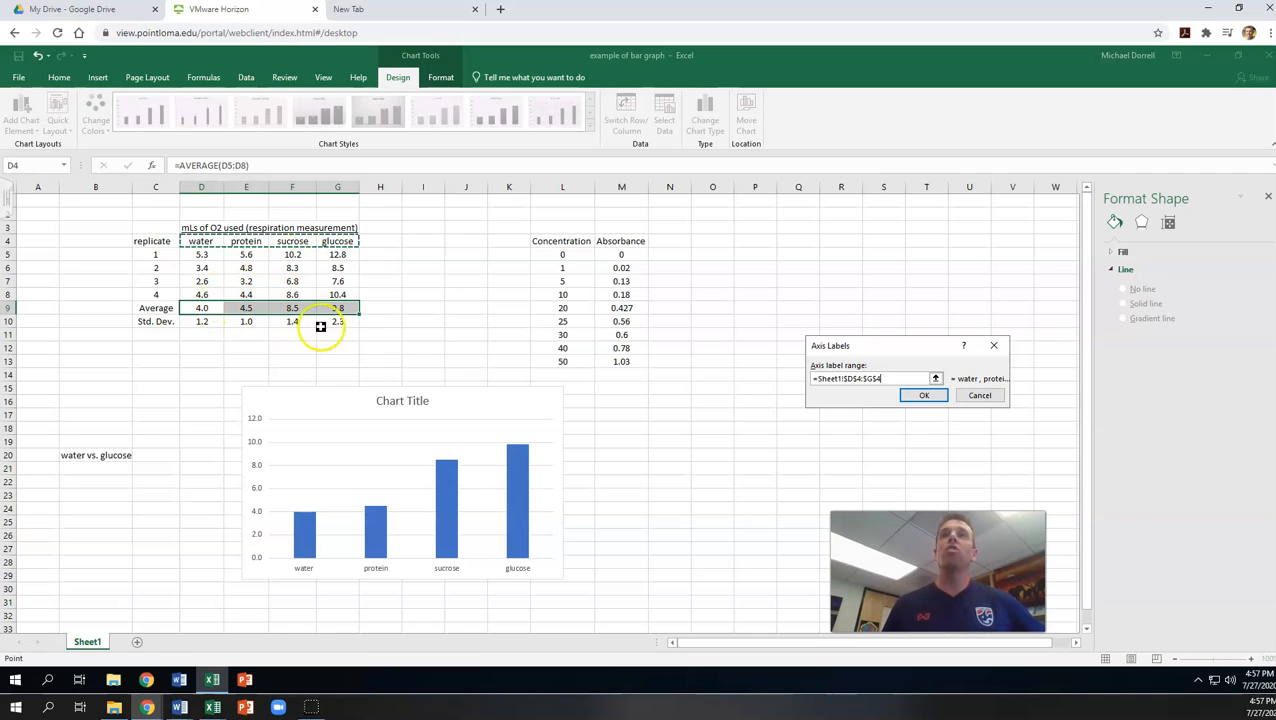
click(919, 400)
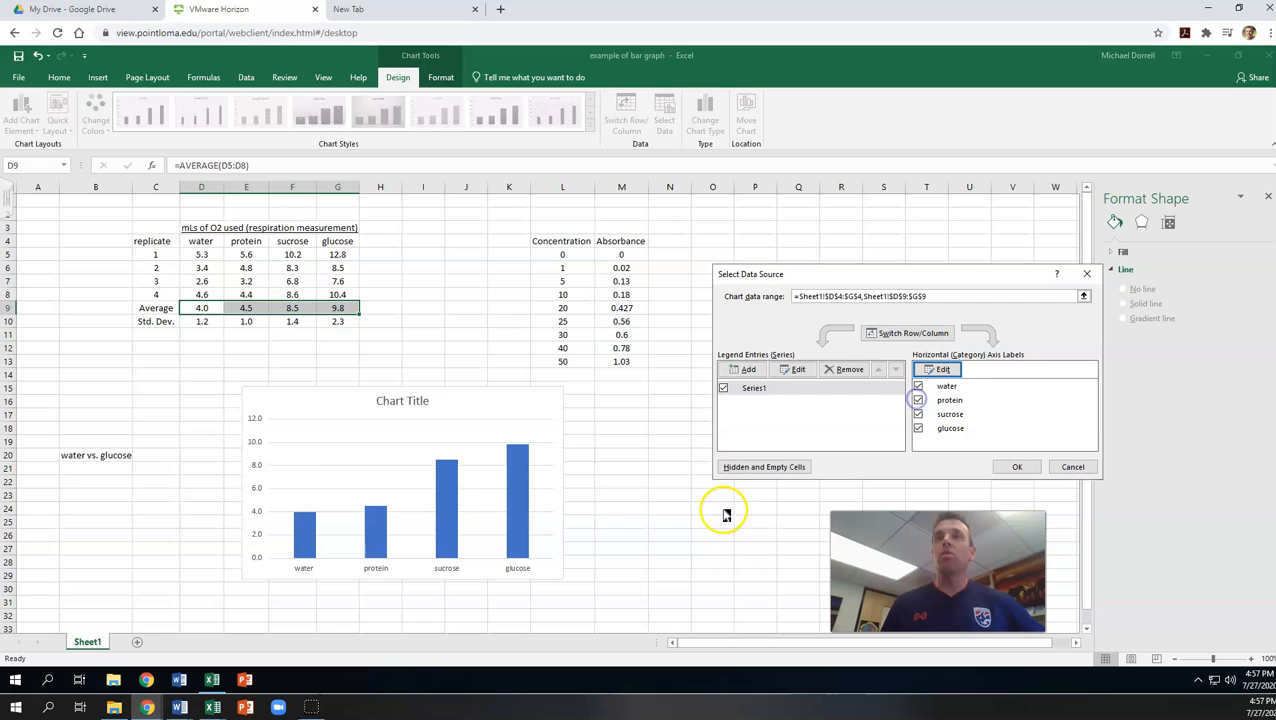
click(1001, 467)
Step: Add axis titles and error bars to the column chart
click(581, 395)
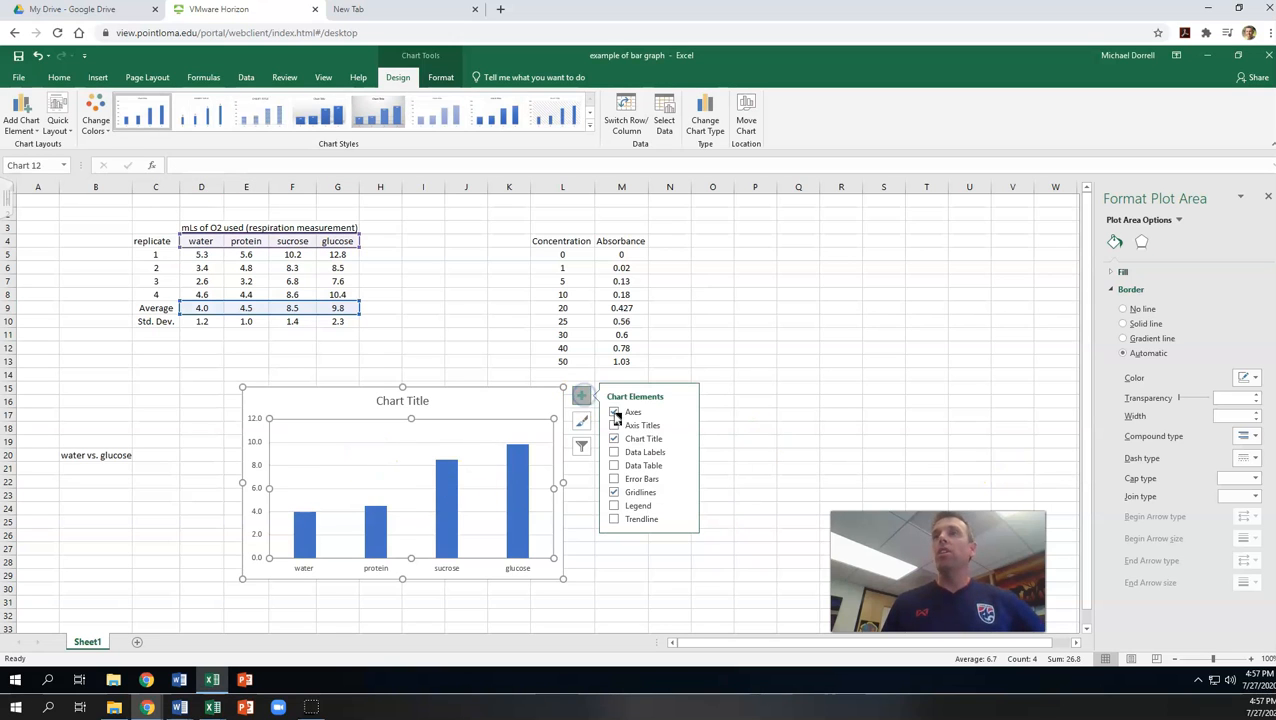
click(614, 425)
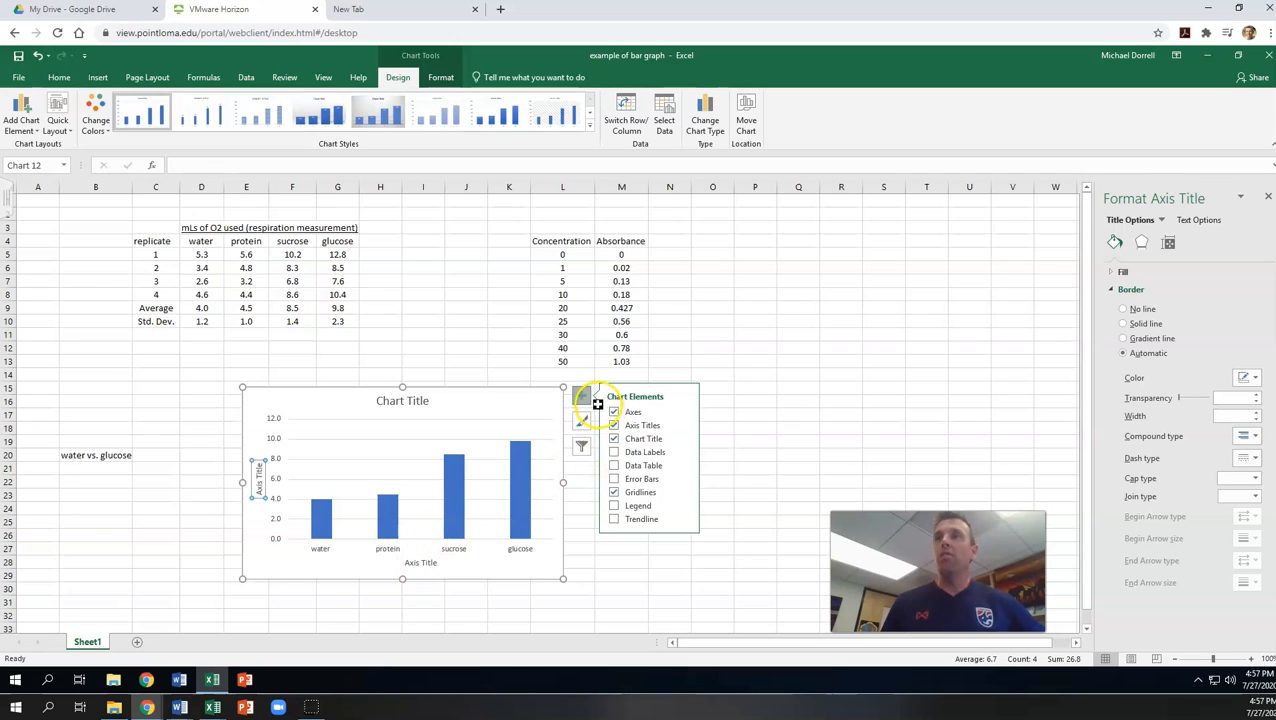
click(260, 478)
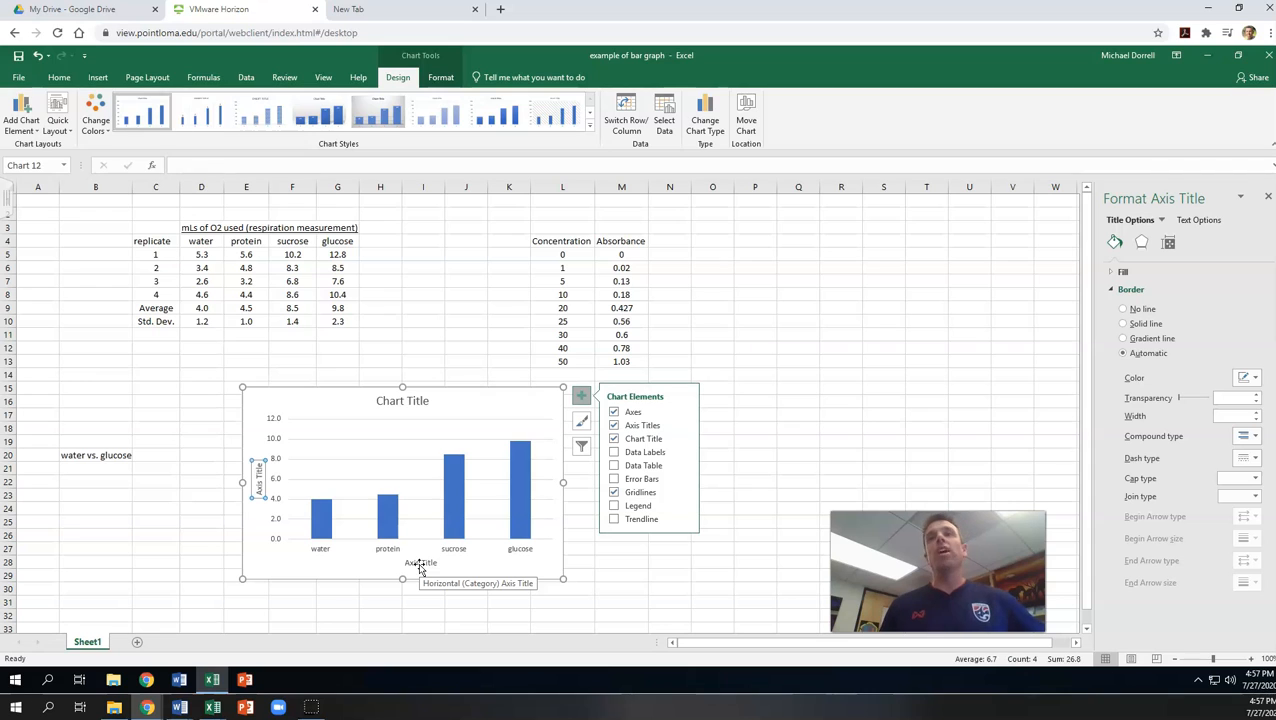
click(403, 403)
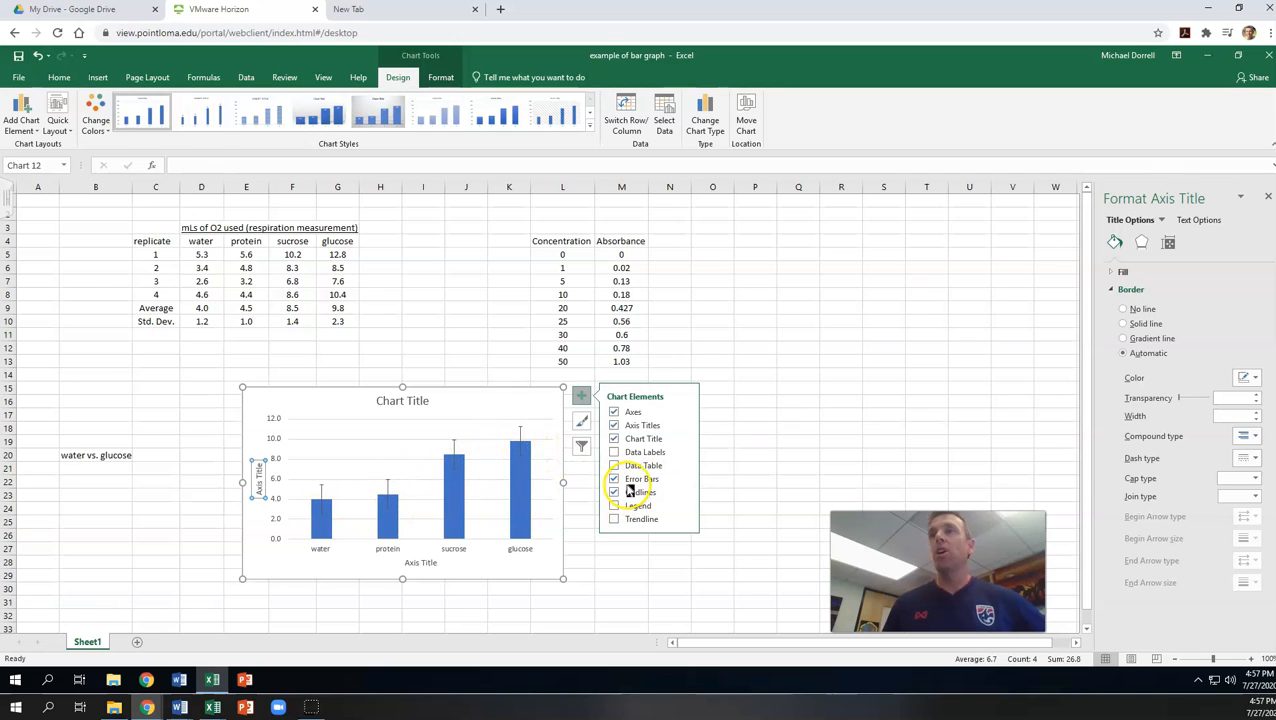
Step: Set the error bars to custom positive and negative values, both taken from the standard deviations in D10:G10
click(684, 479)
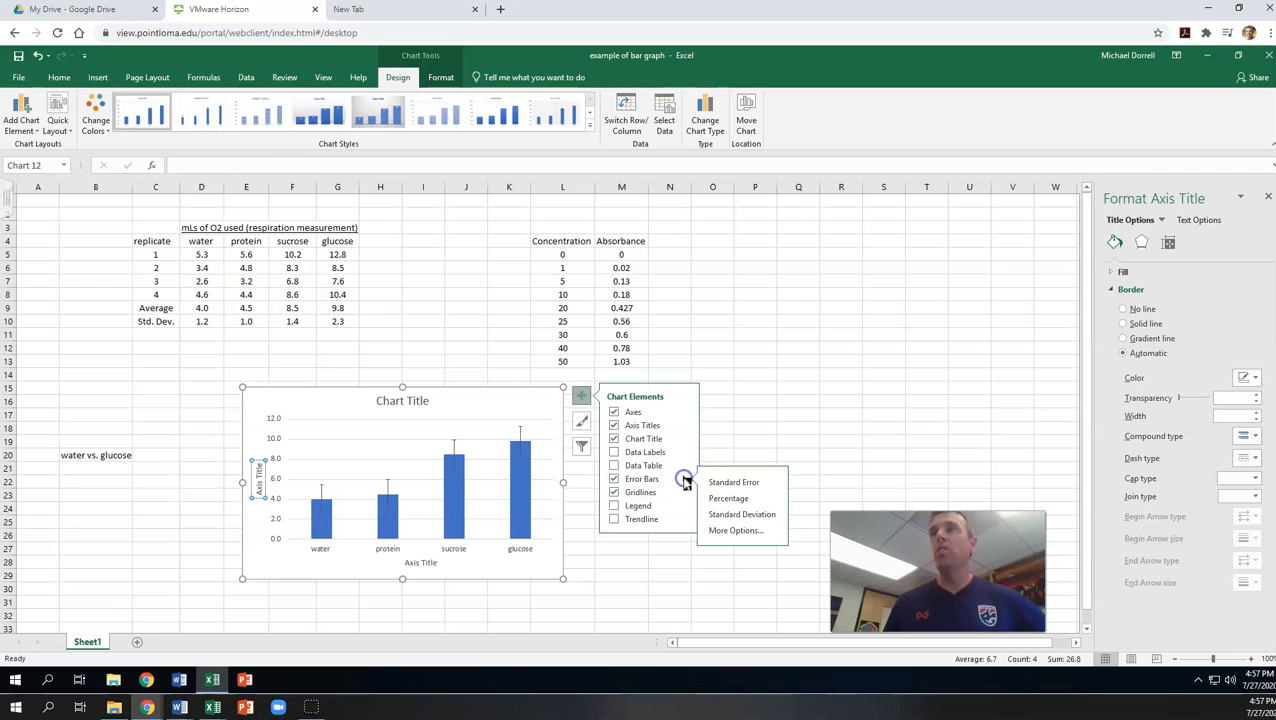
click(729, 531)
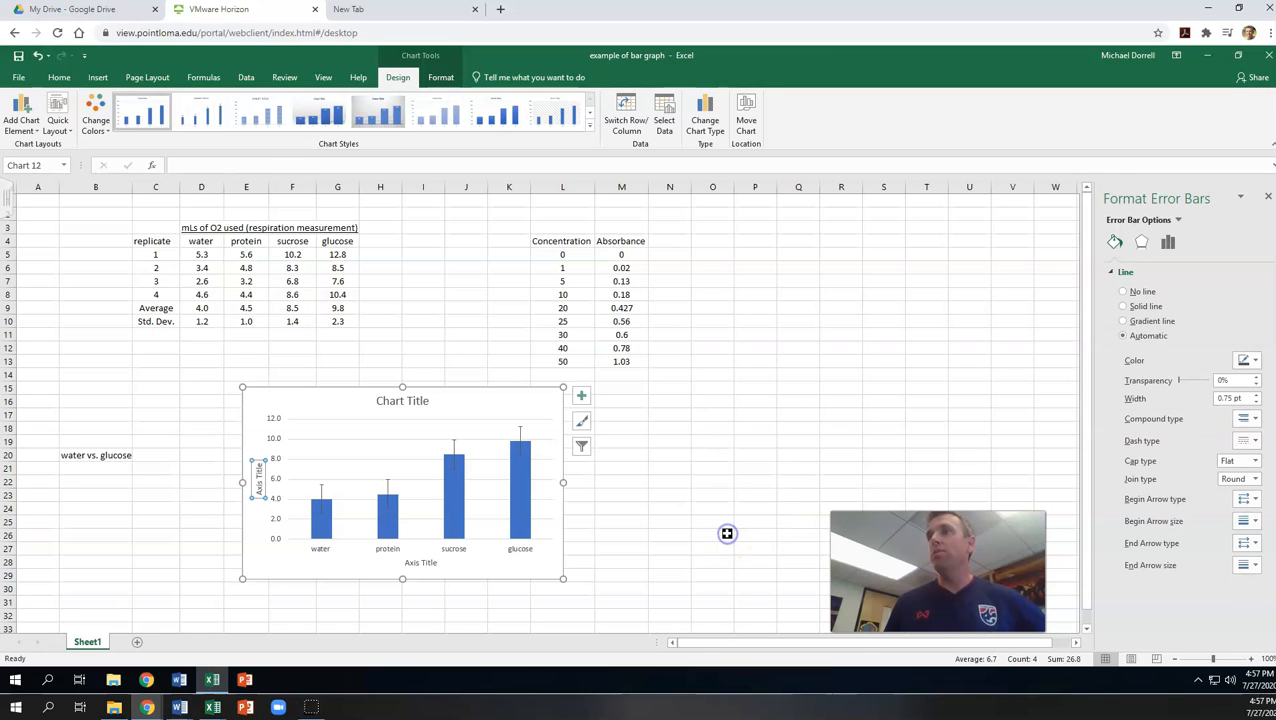
click(1172, 244)
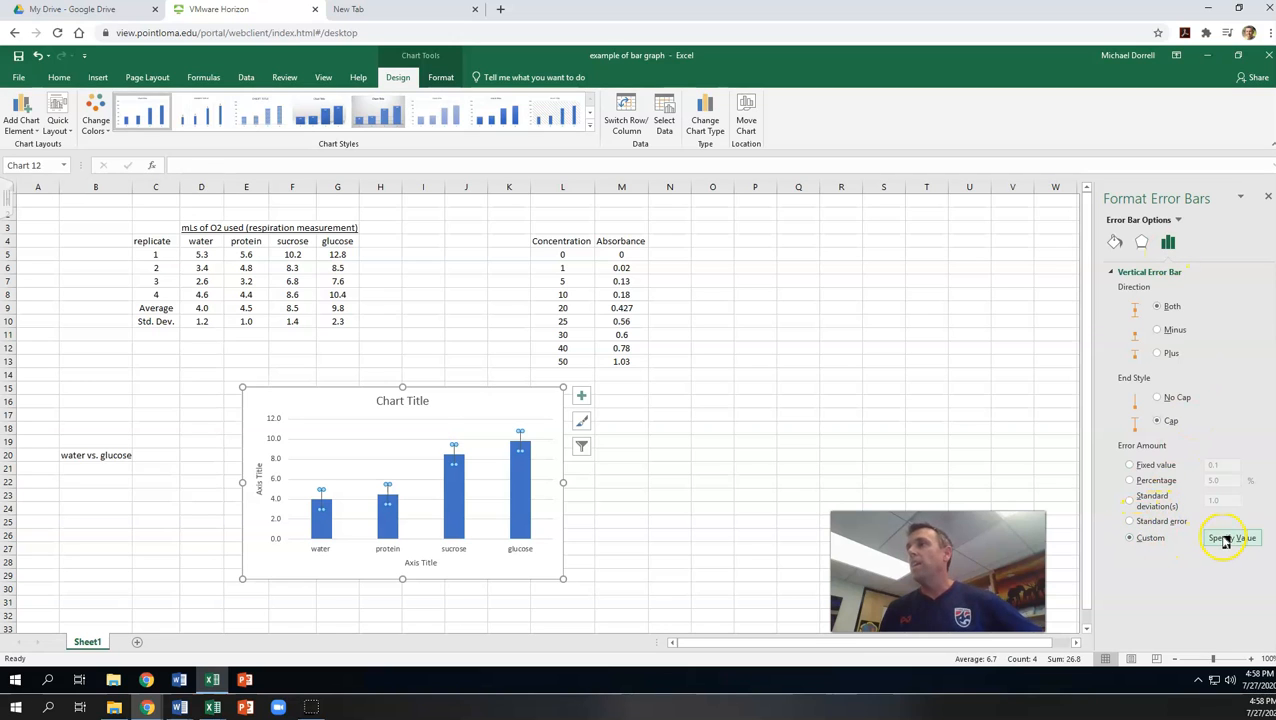
click(1230, 538)
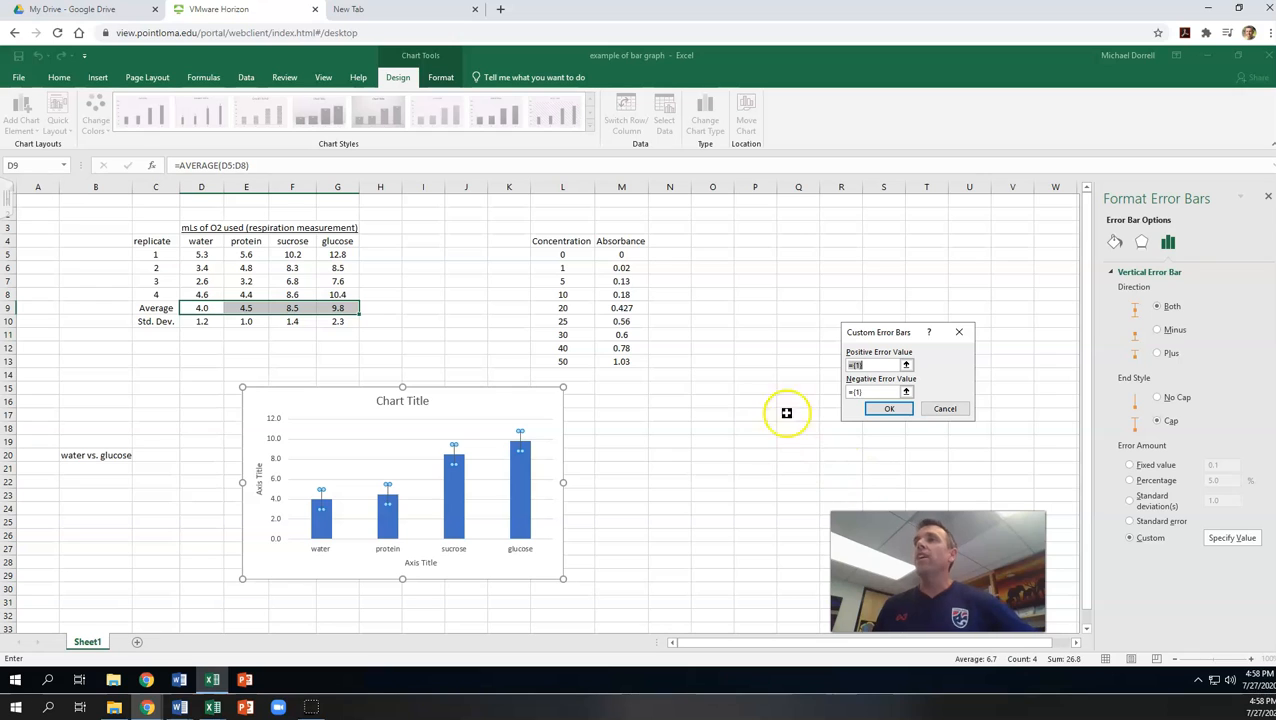
drag(215, 320, 337, 318)
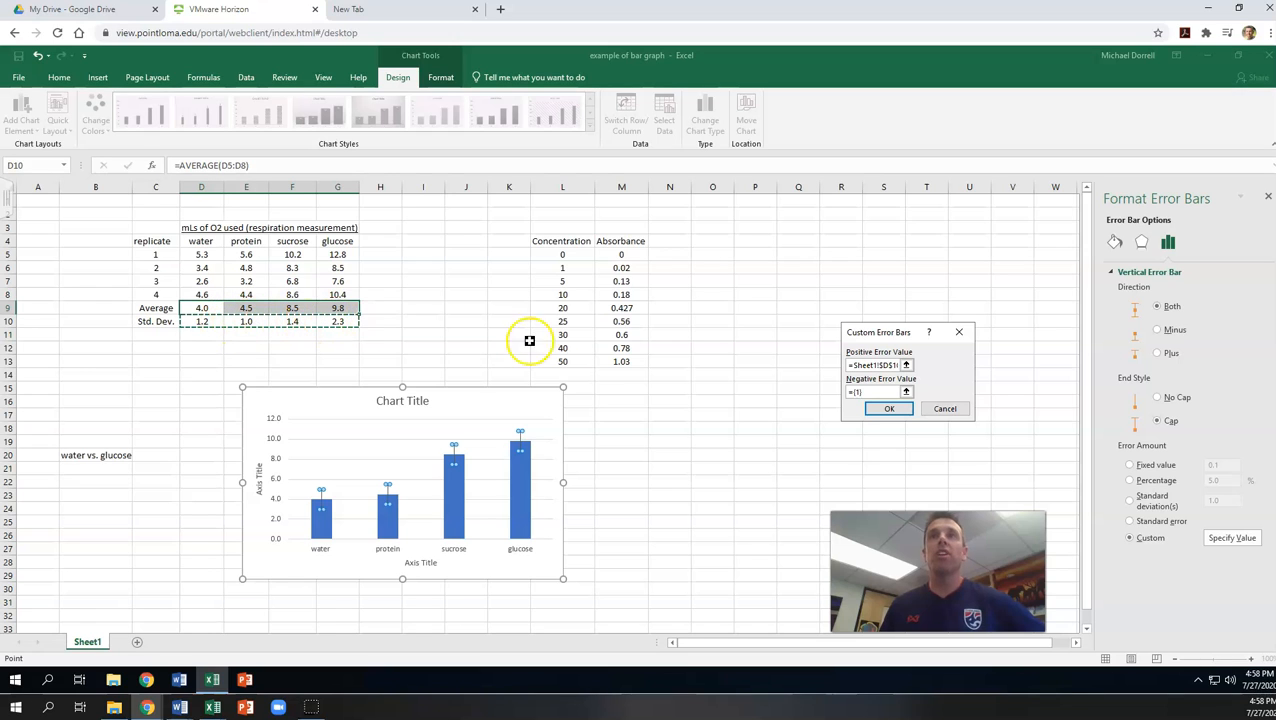
drag(866, 392, 850, 393)
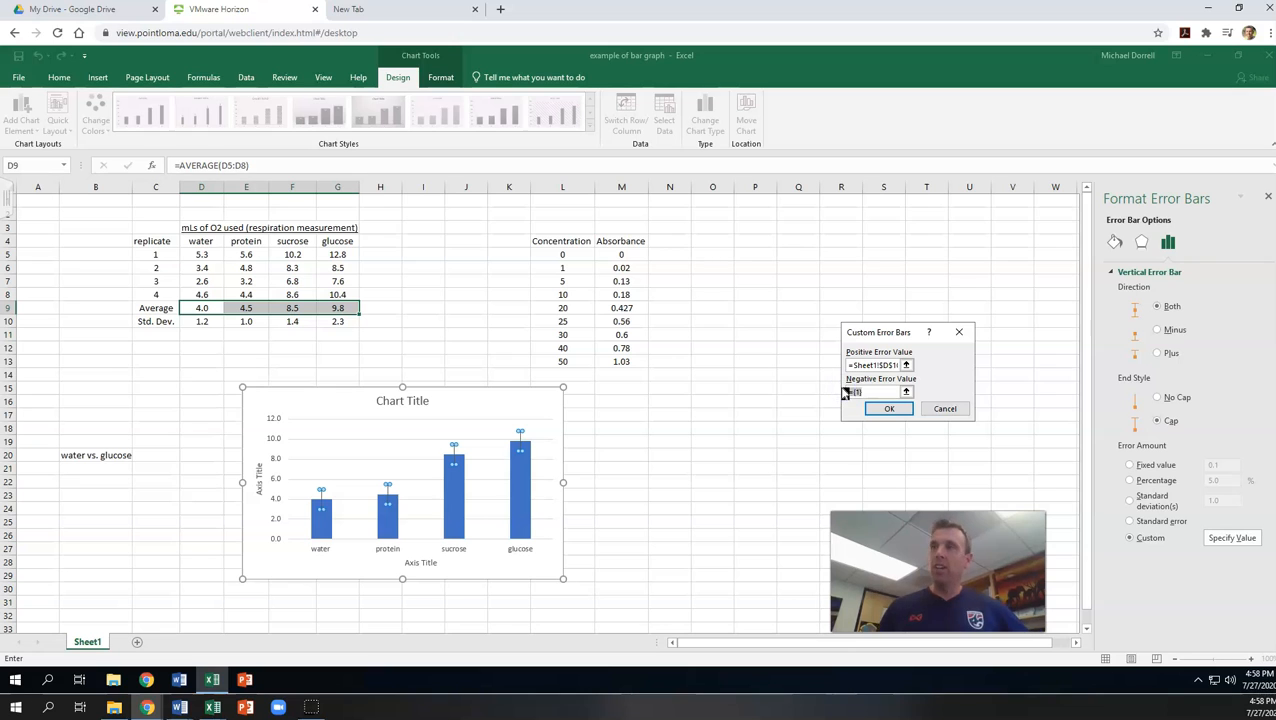
drag(200, 321, 335, 321)
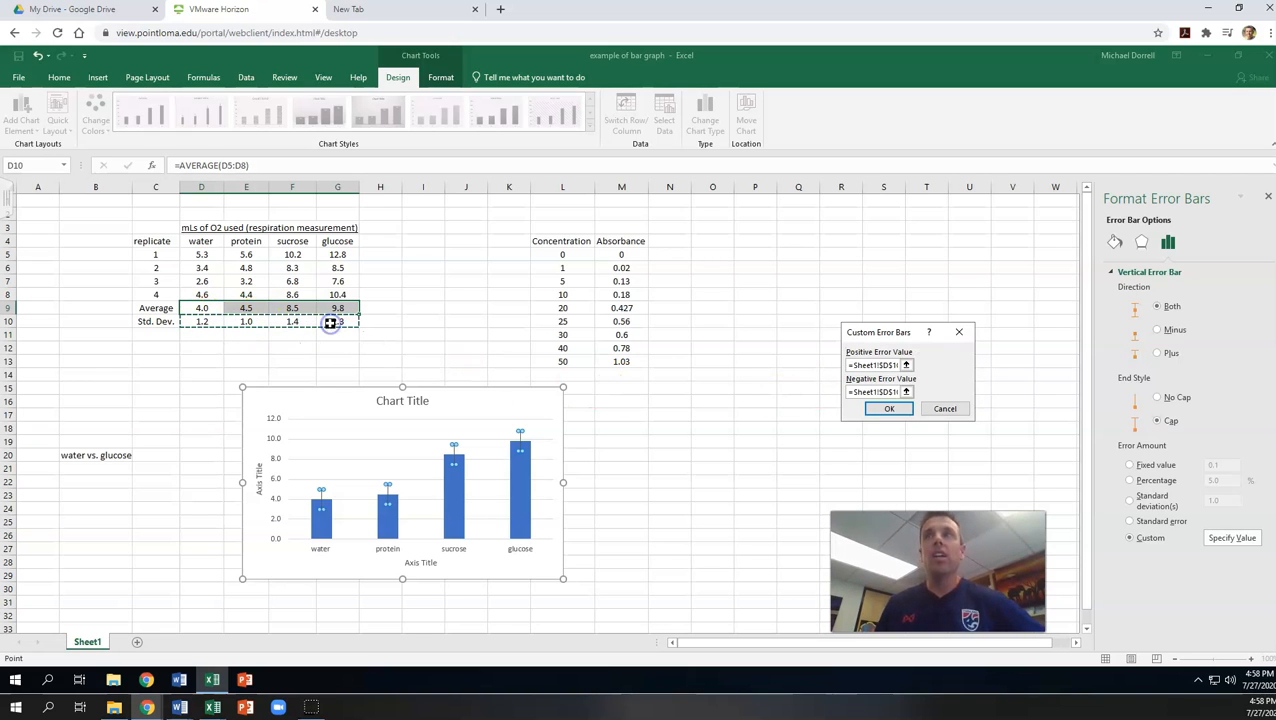
click(873, 410)
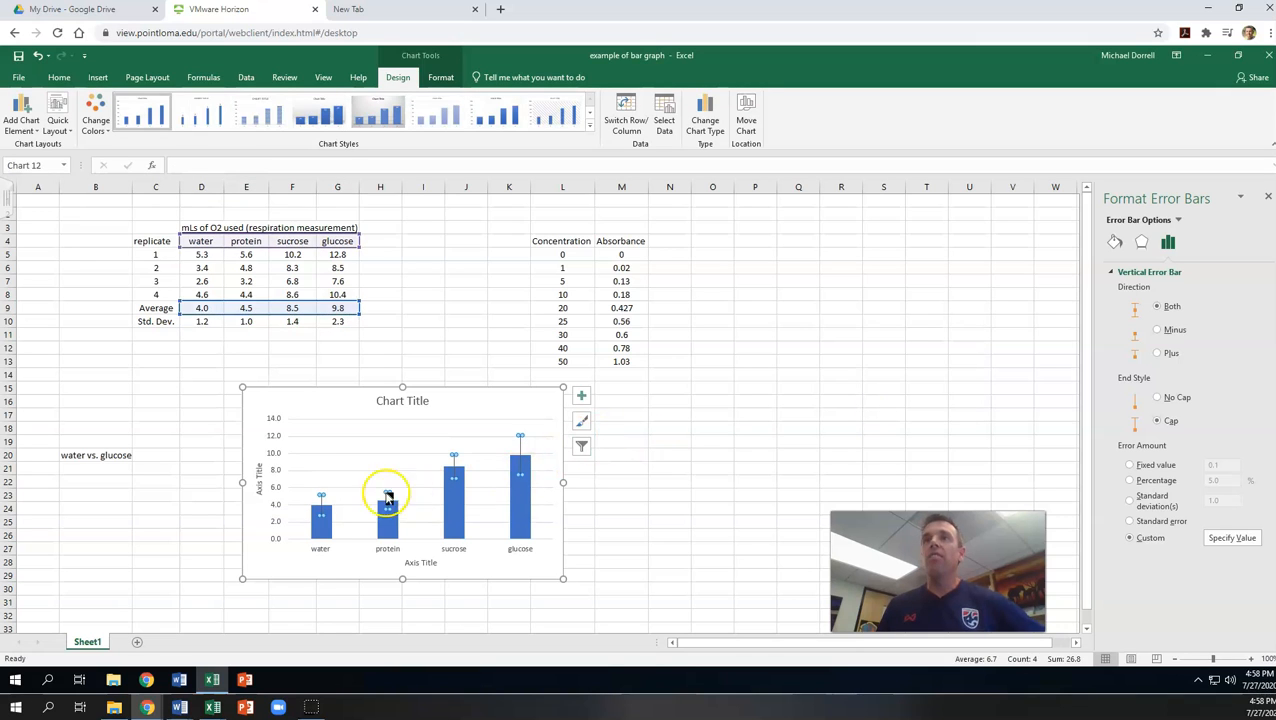
click(485, 458)
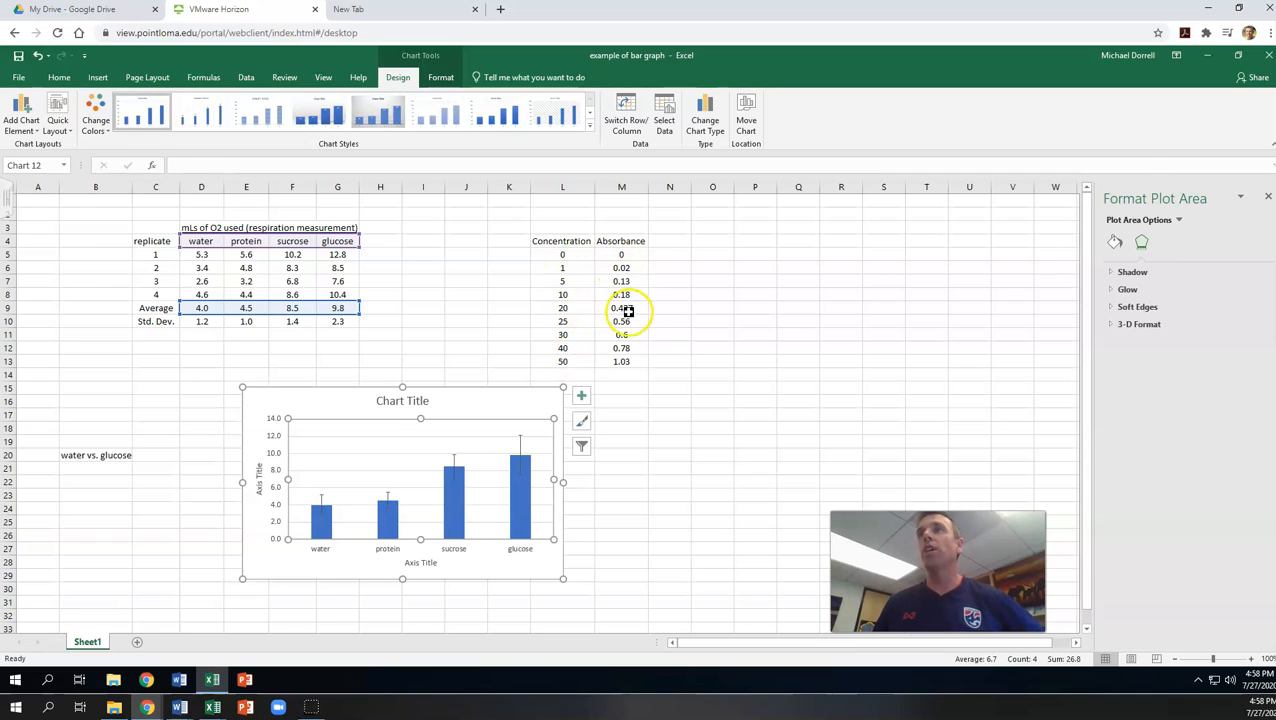
Step: Insert a scatter chart with straight lines and markers from L5:M13 and place it to the right of the concentration–absorbance data
drag(560, 255, 612, 360)
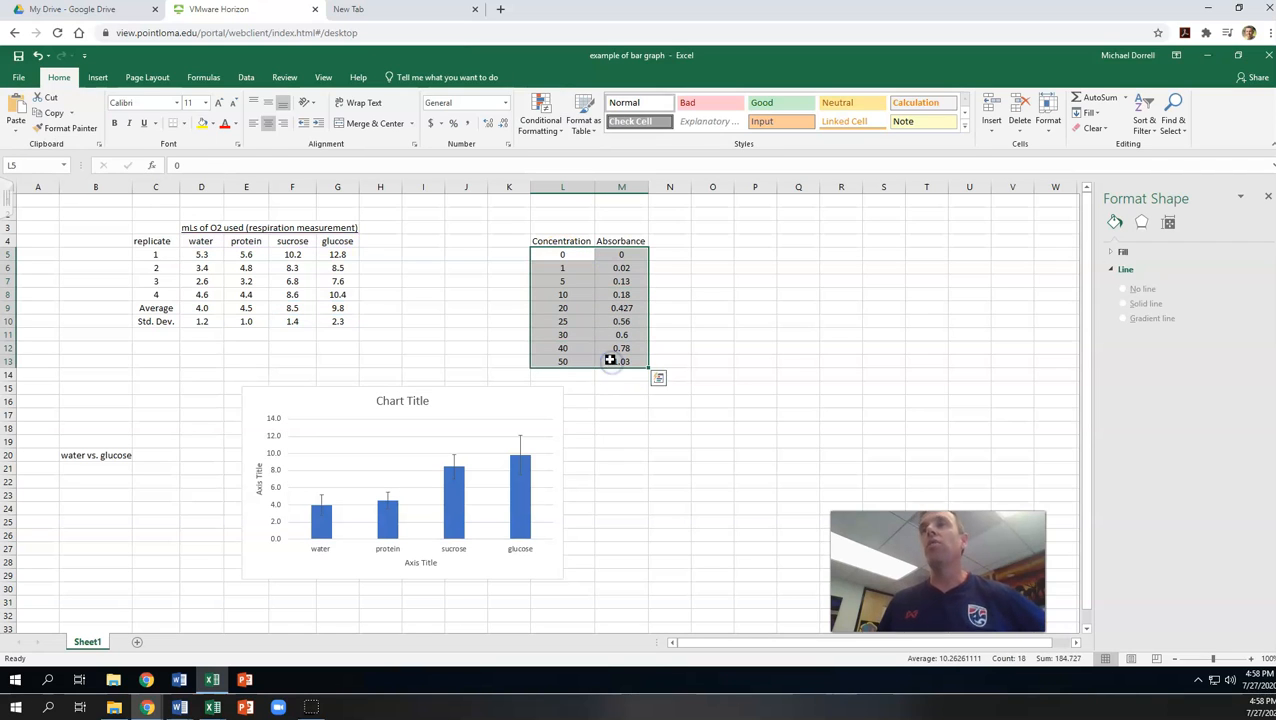
click(97, 78)
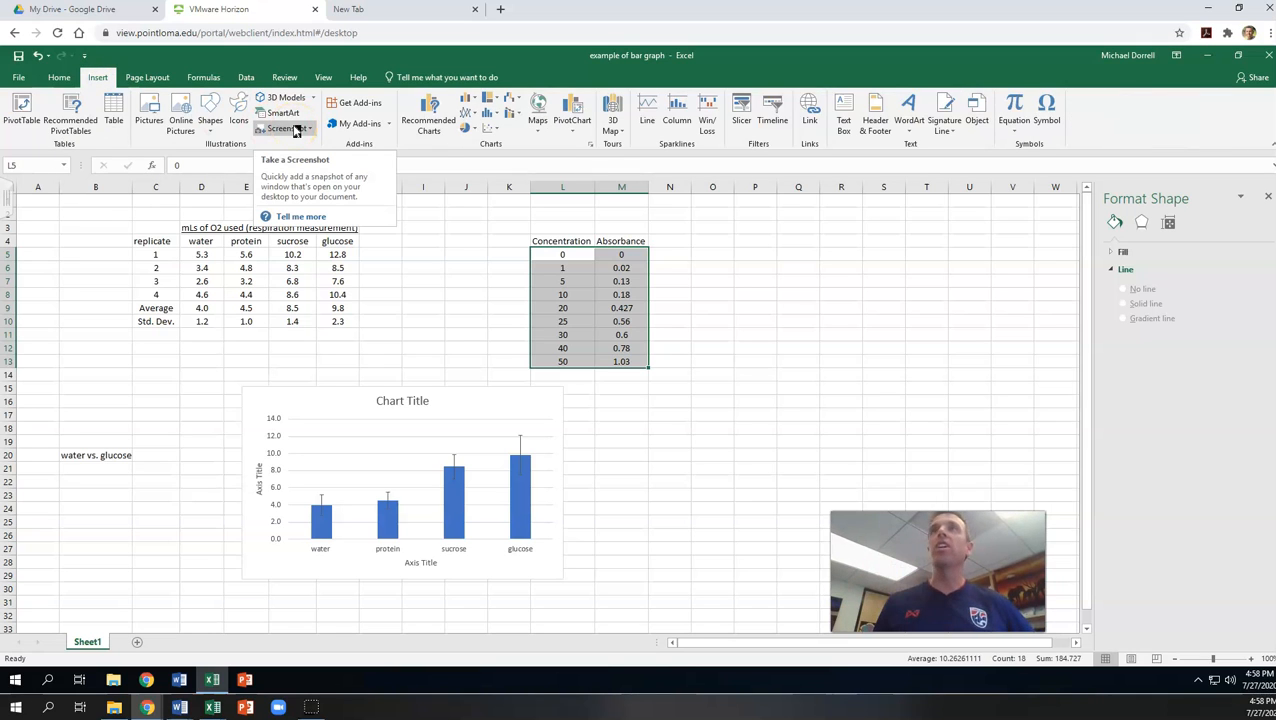
click(493, 130)
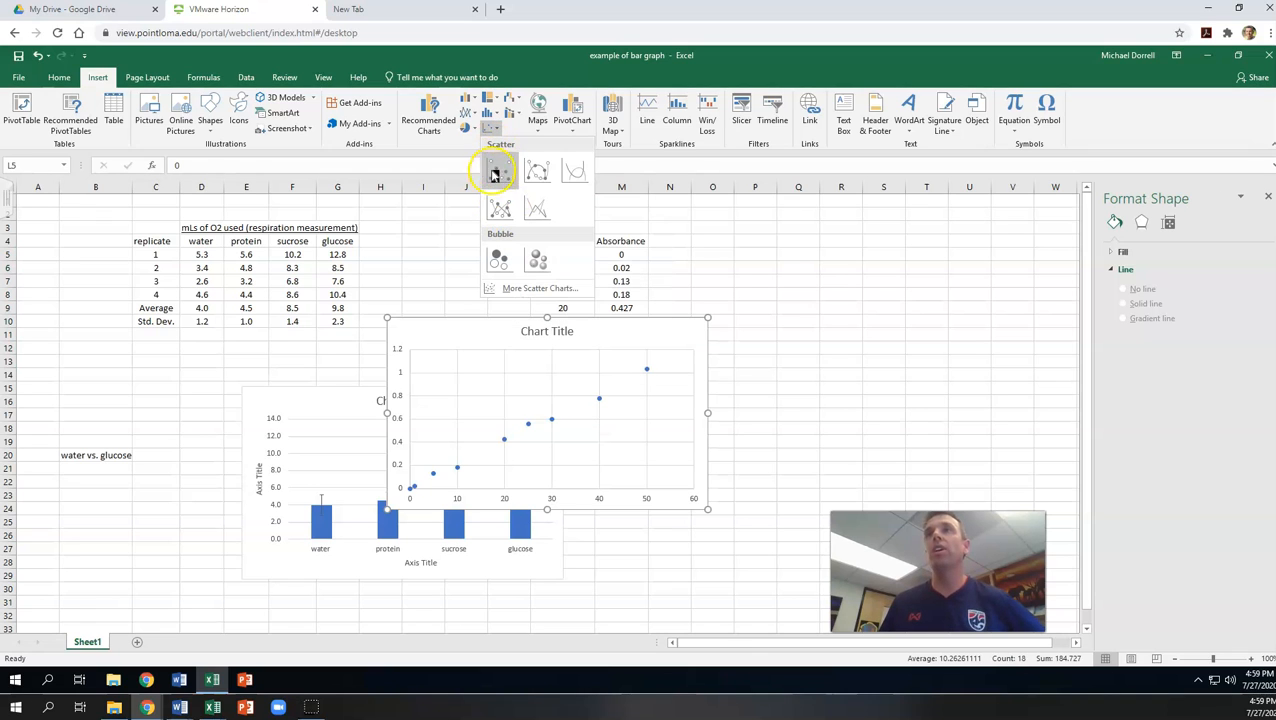
click(505, 210)
mouse_move(669, 318)
mouse_down()
mouse_move(849, 296)
mouse_move(1003, 236)
mouse_move(971, 237)
mouse_up()
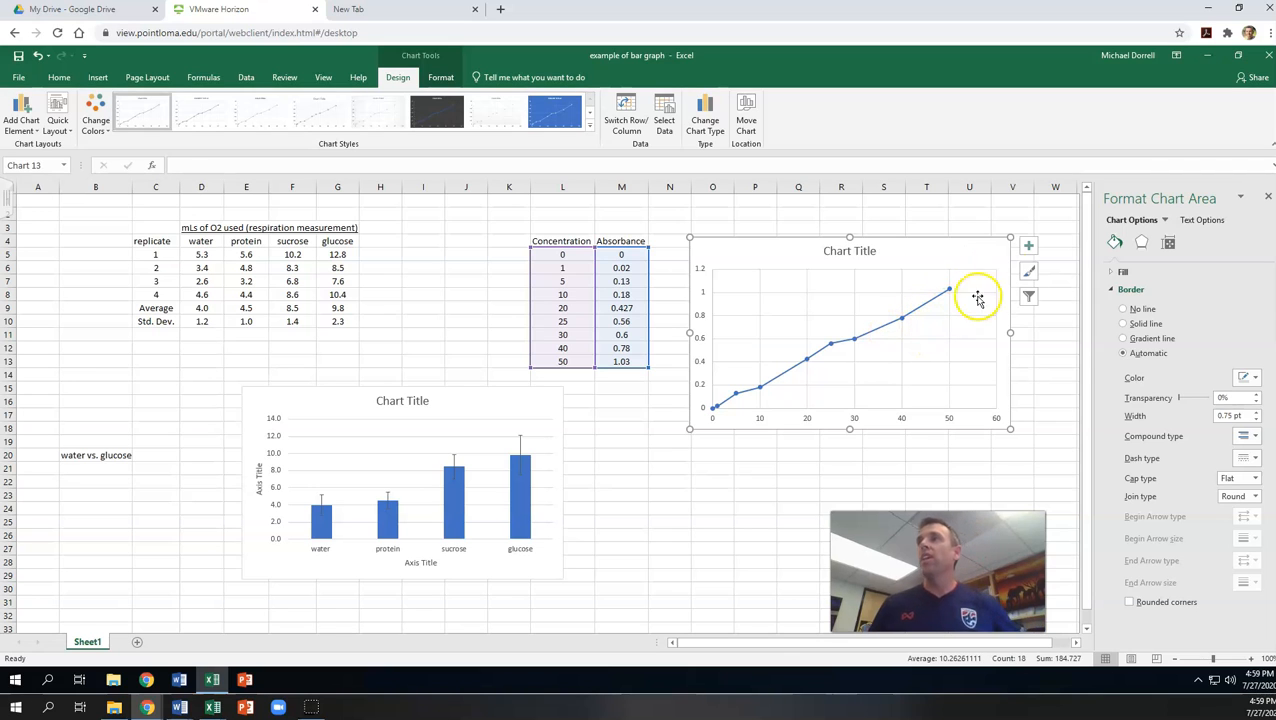
Step: Add axis titles to the scatter chart and a linear trendline to its data series
click(1028, 245)
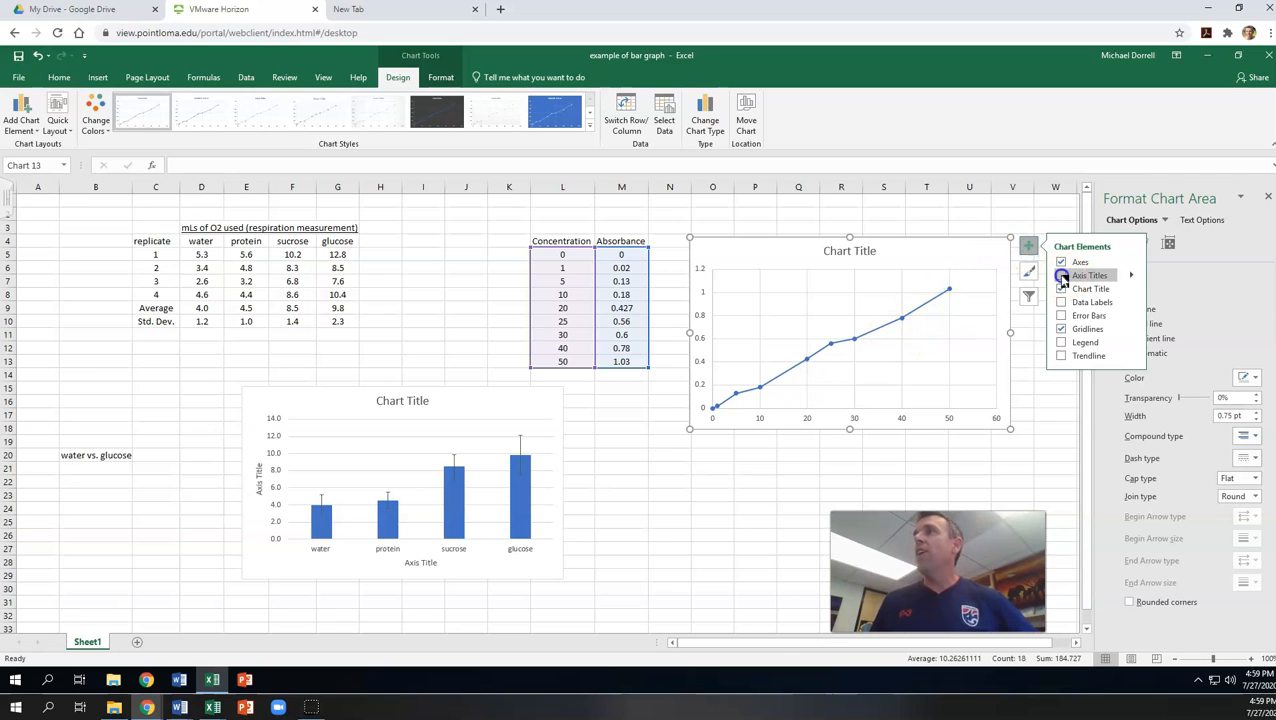
click(1061, 276)
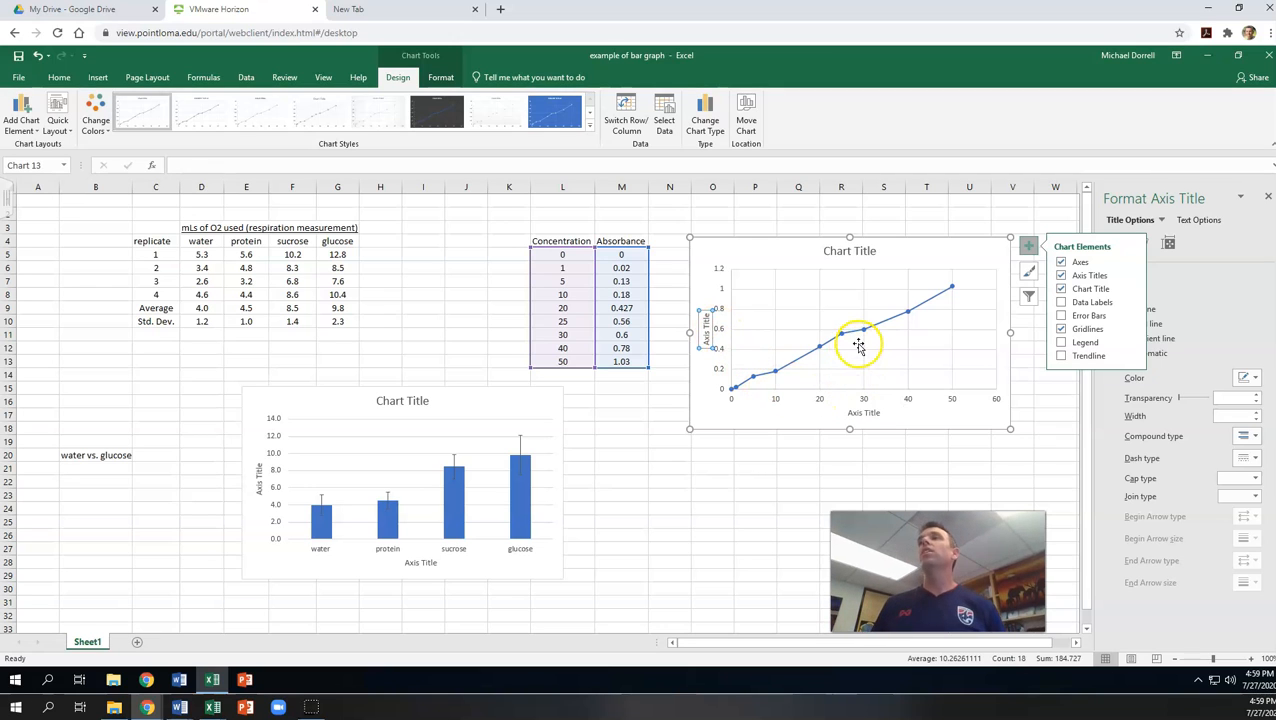
mouse_move(883, 329)
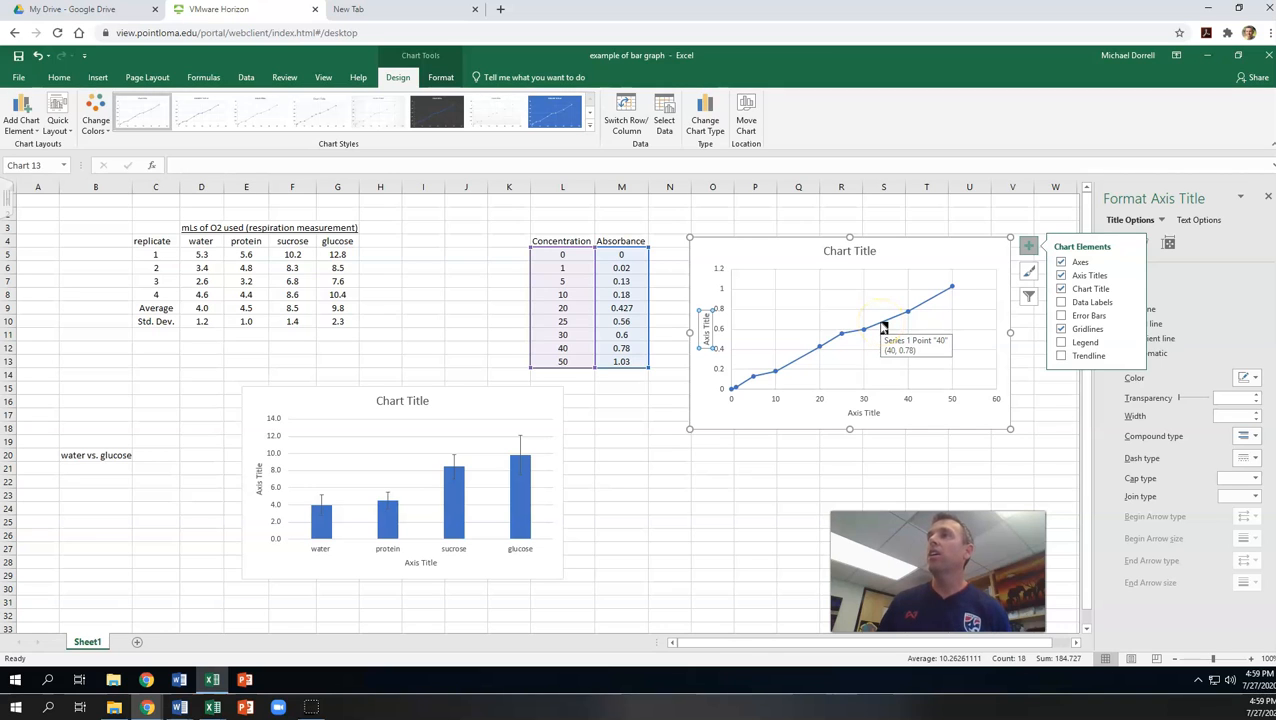
right_click(883, 329)
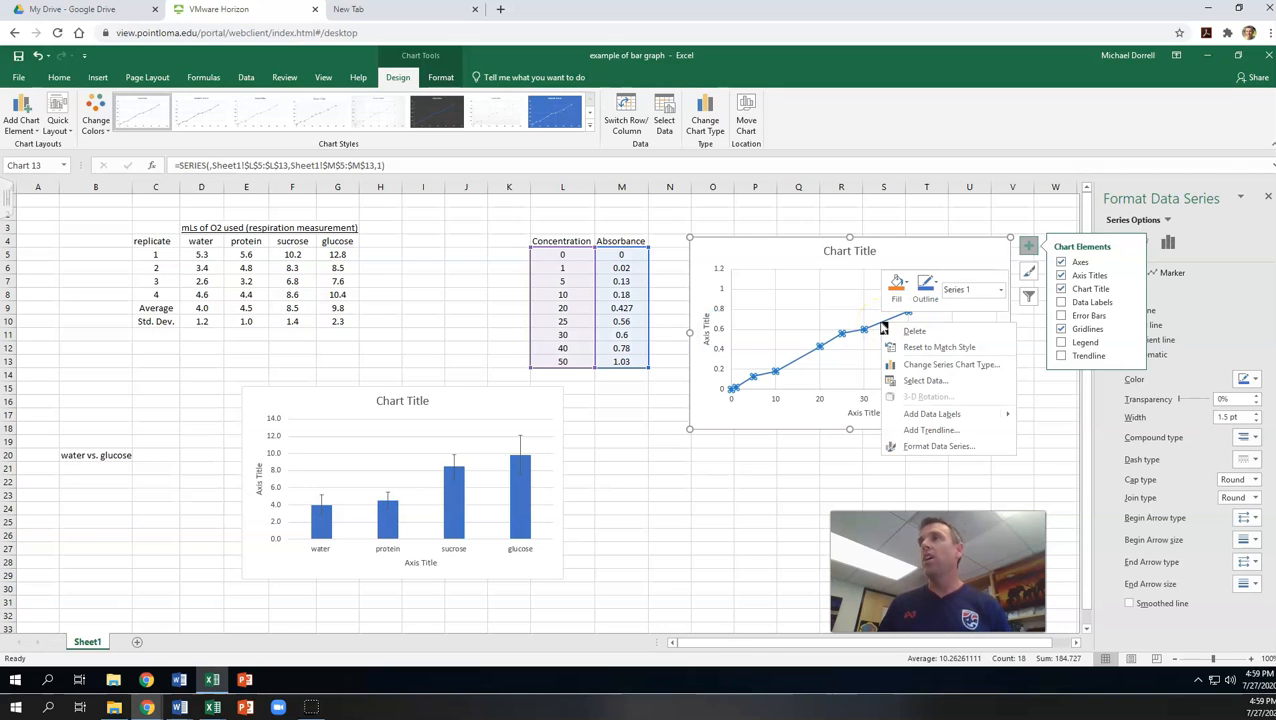
click(919, 433)
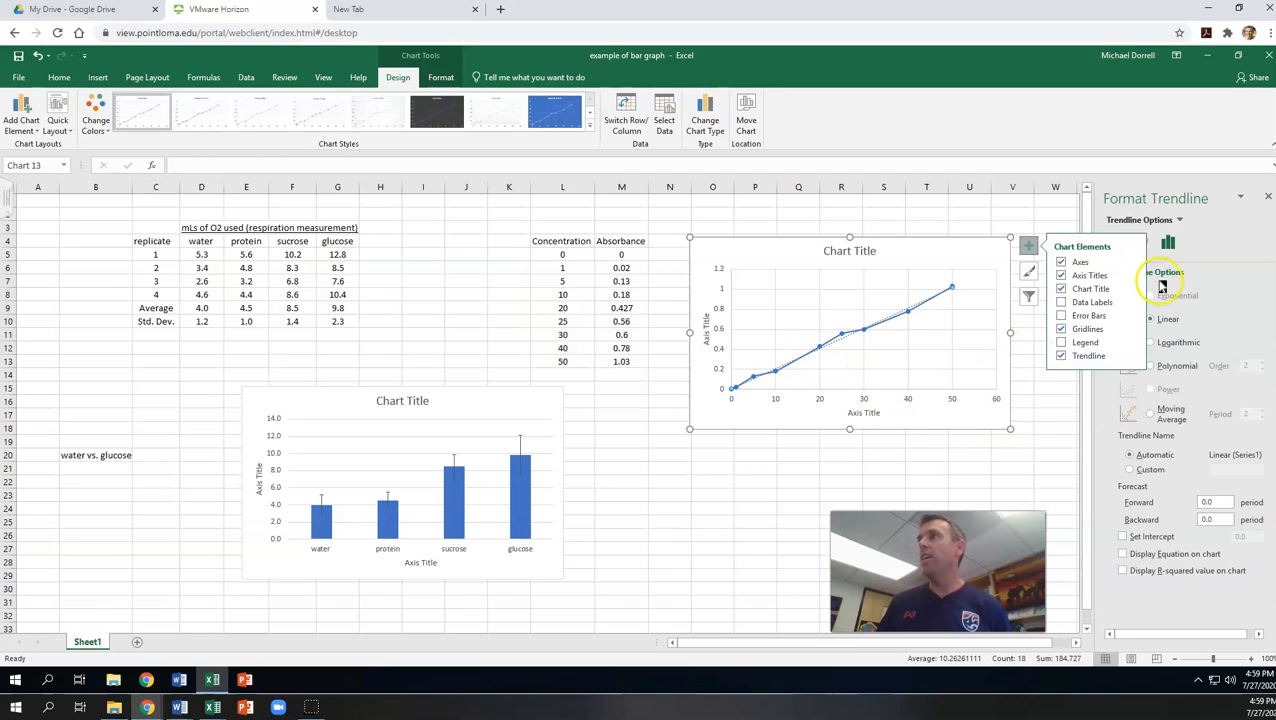
Step: Display the linear trendline's equation and R-squared value on the scatter chart, keeping the chart beside the absorbance data
drag(940, 248, 846, 245)
drag(900, 281, 900, 281)
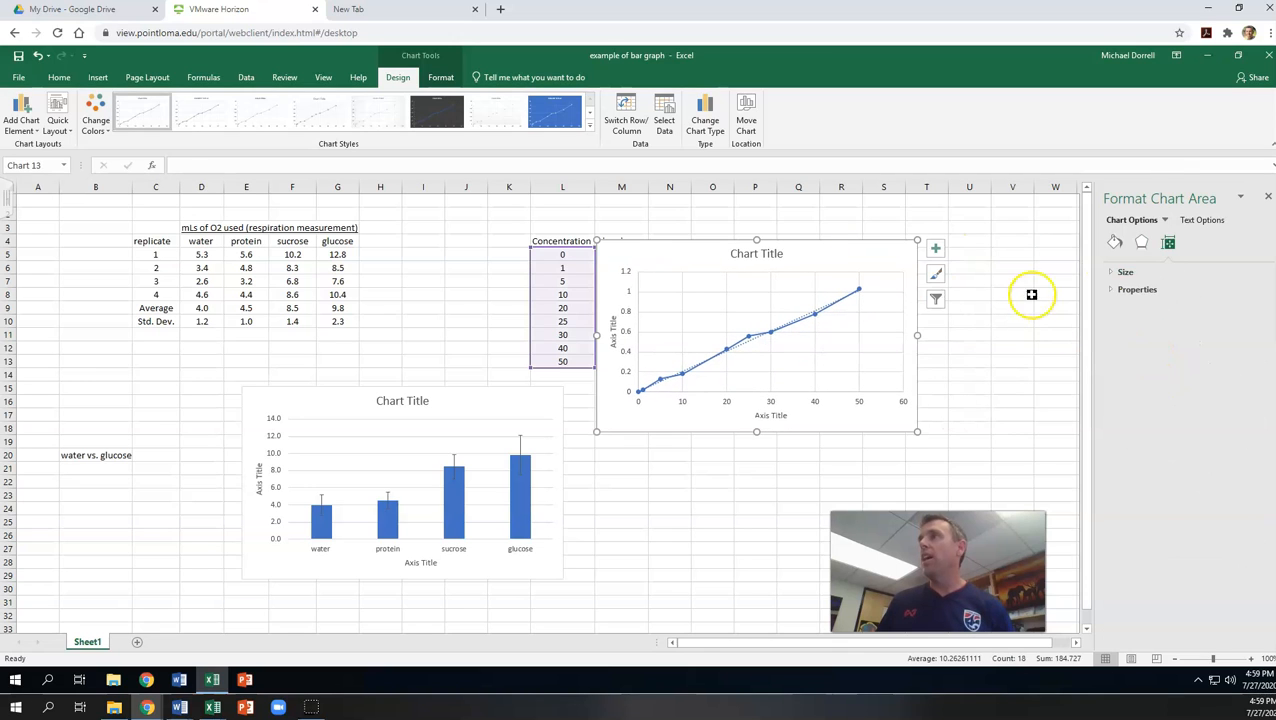
click(804, 321)
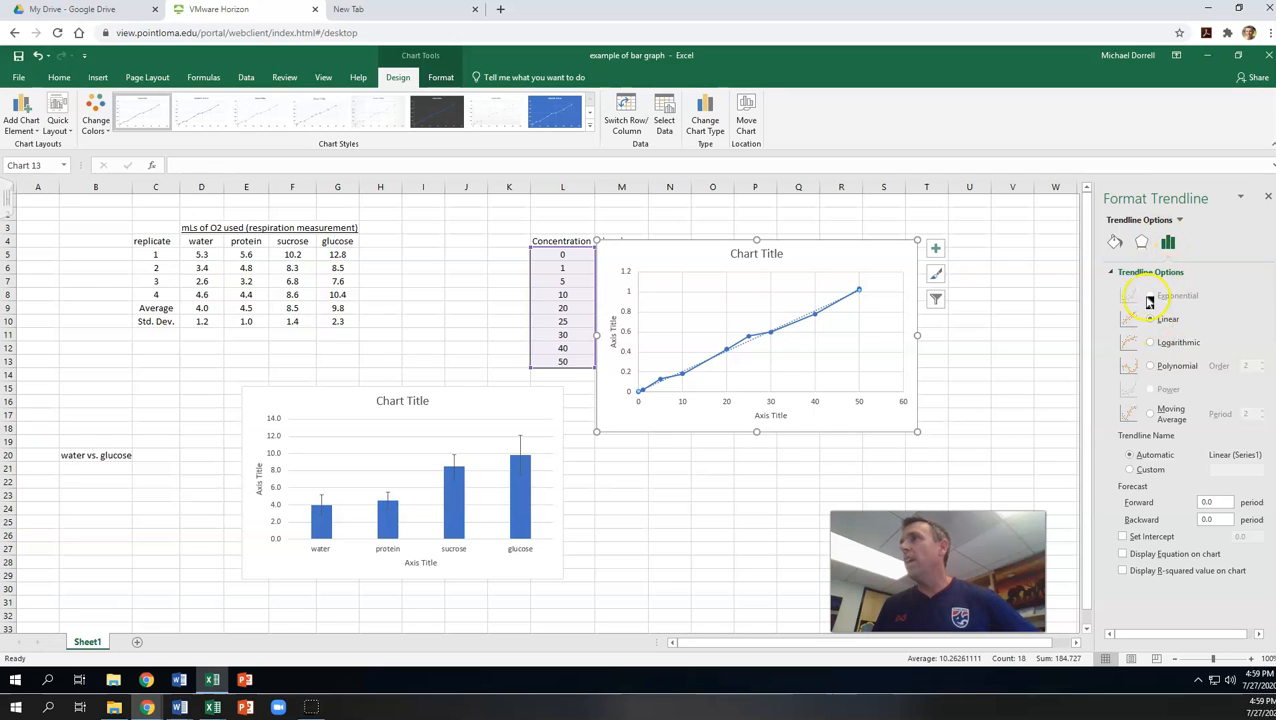
click(936, 248)
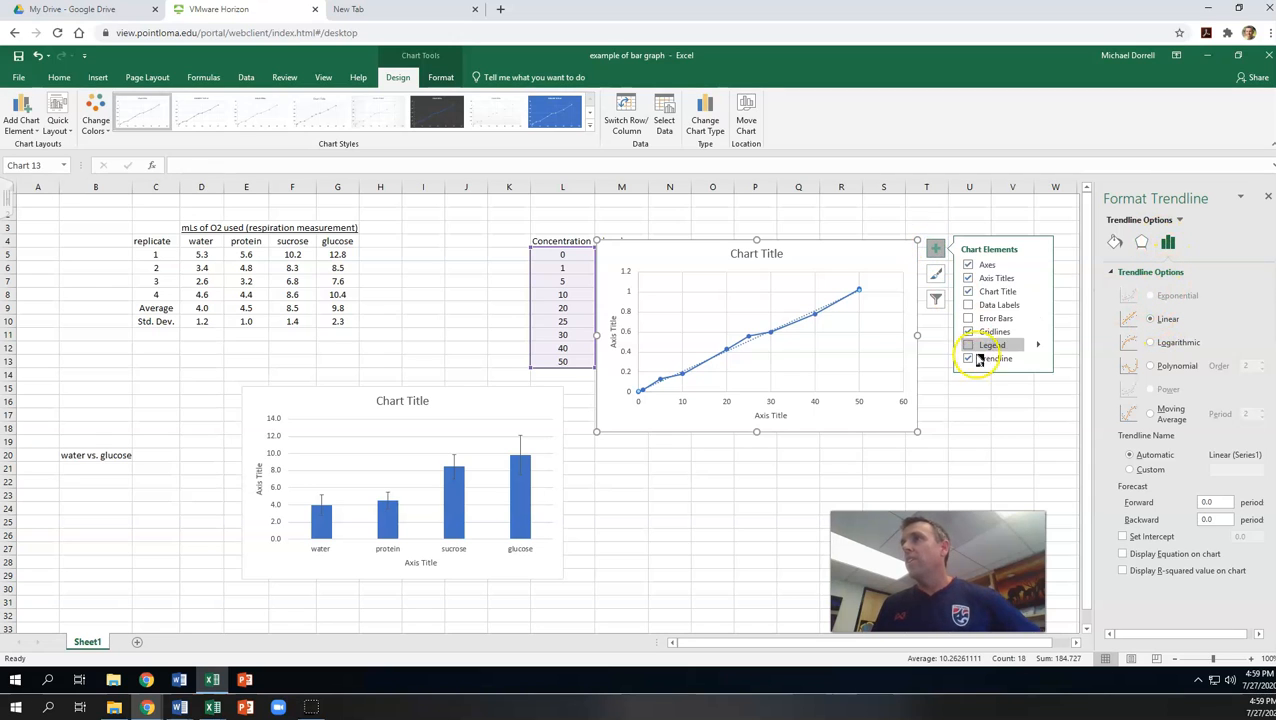
click(1040, 359)
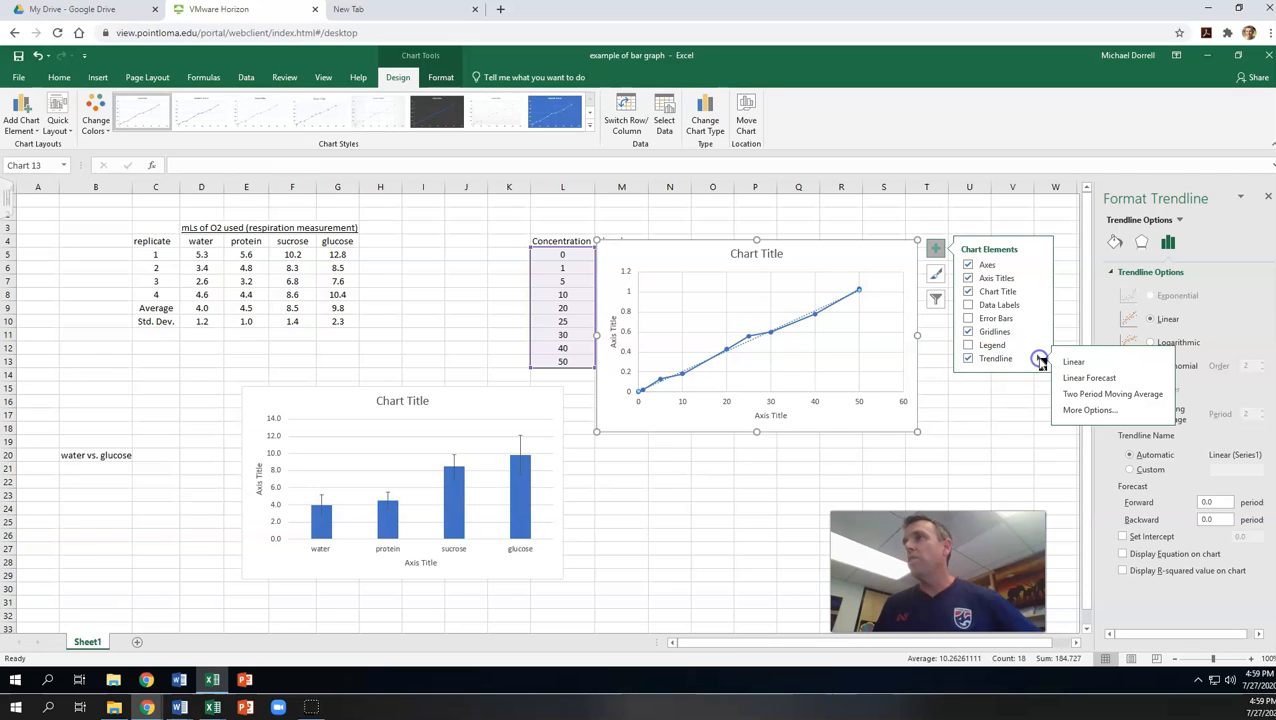
click(1080, 412)
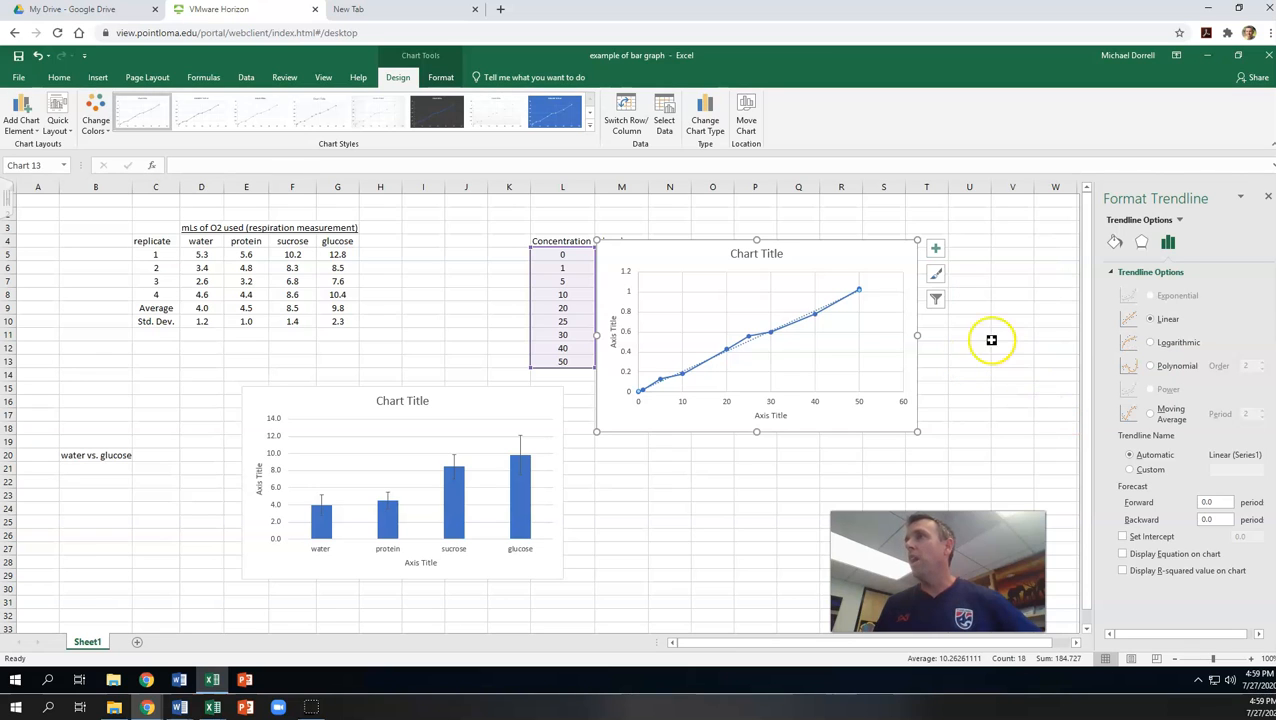
click(936, 249)
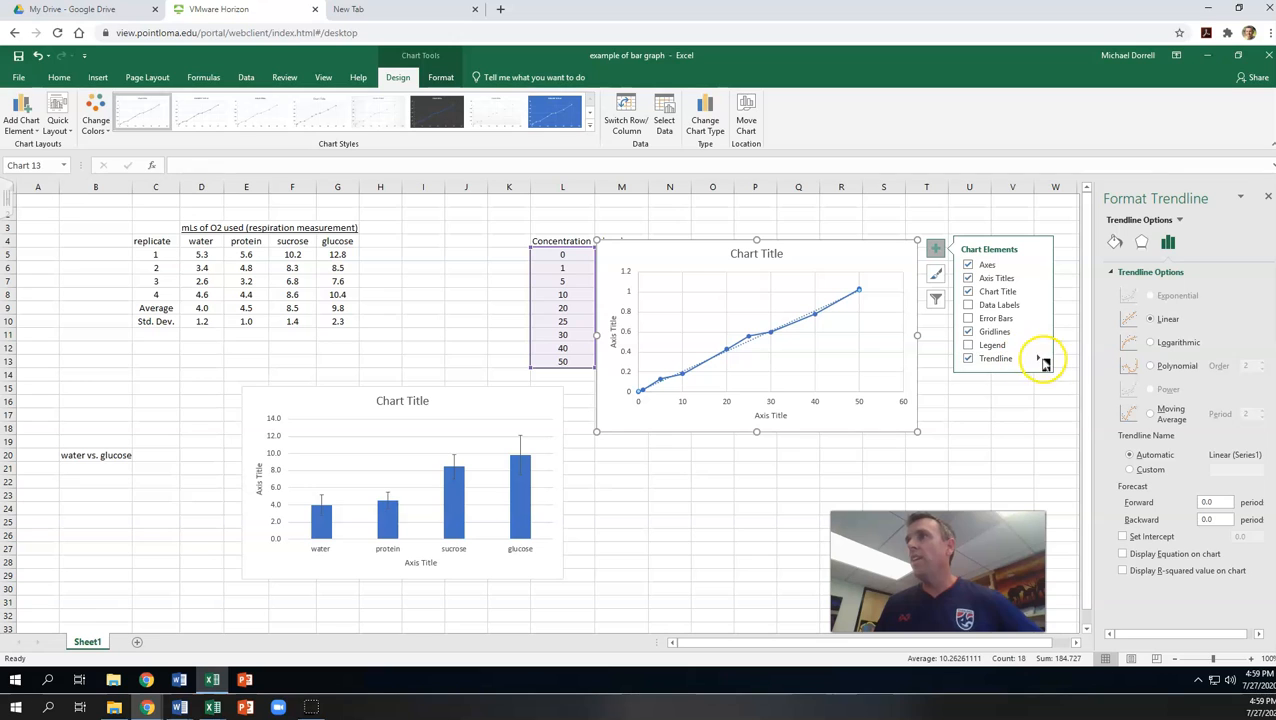
click(1042, 359)
click(1069, 411)
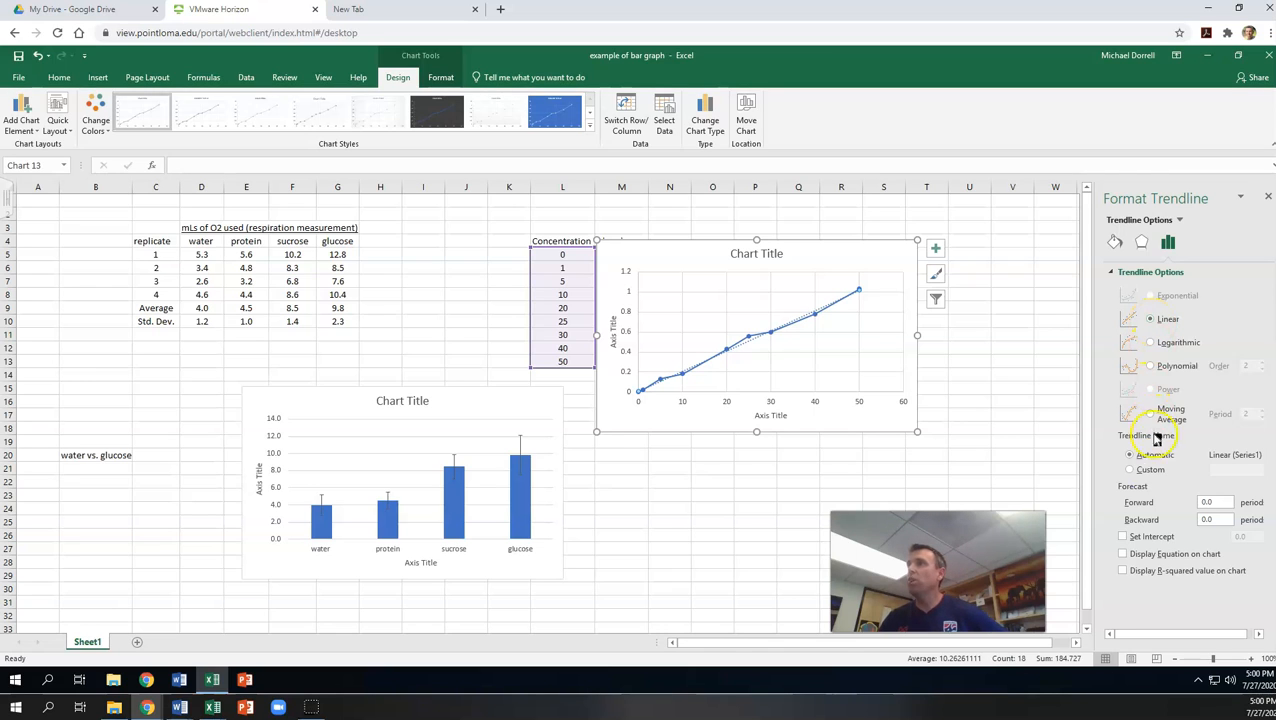
click(1124, 554)
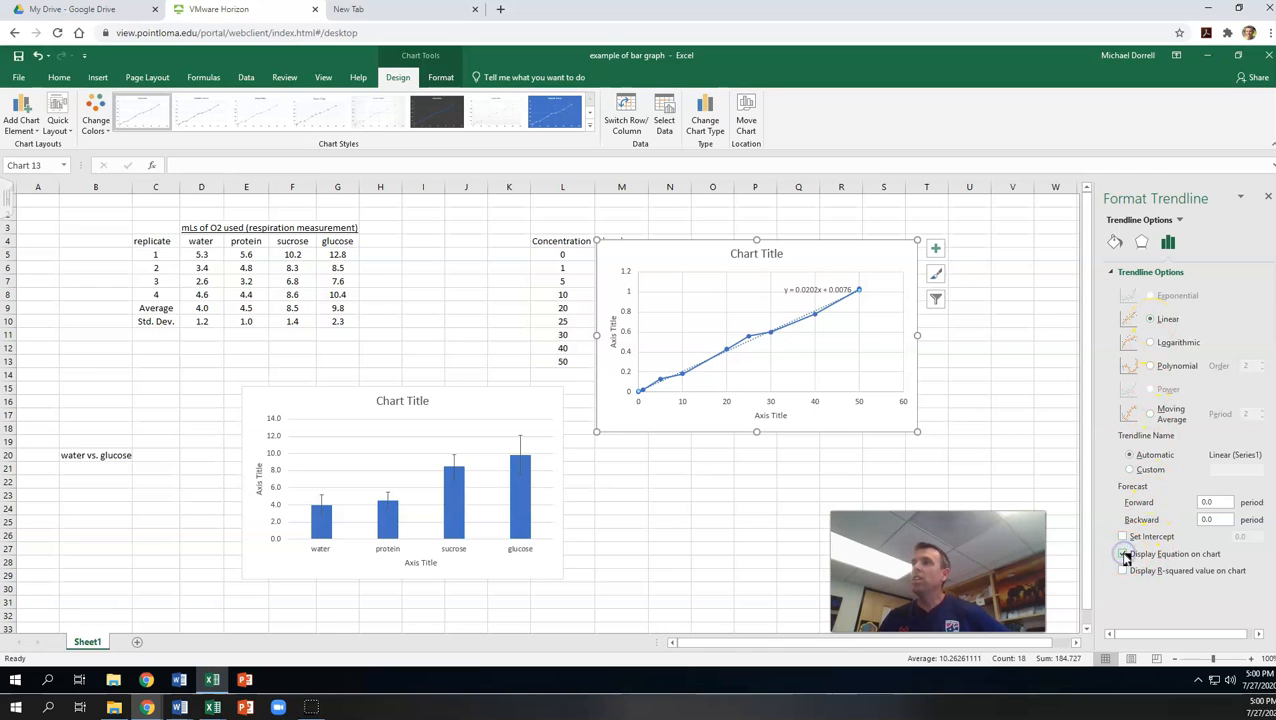
click(1124, 572)
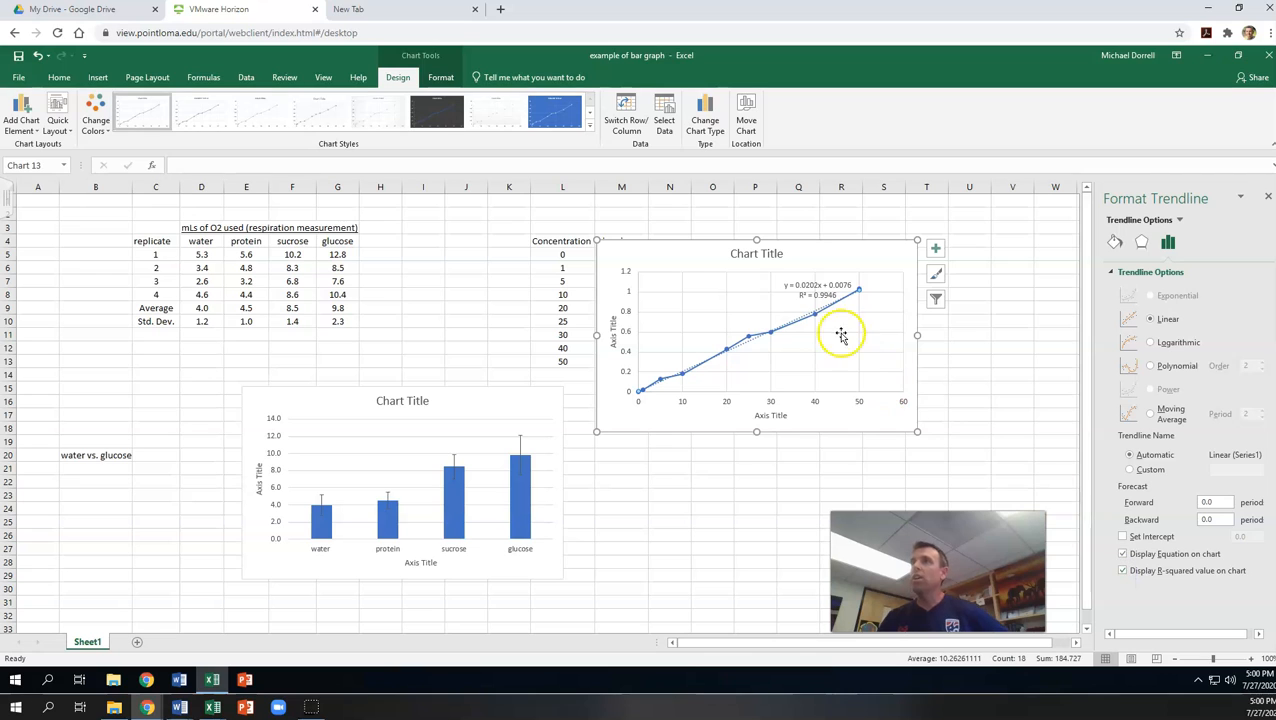
drag(823, 265, 900, 248)
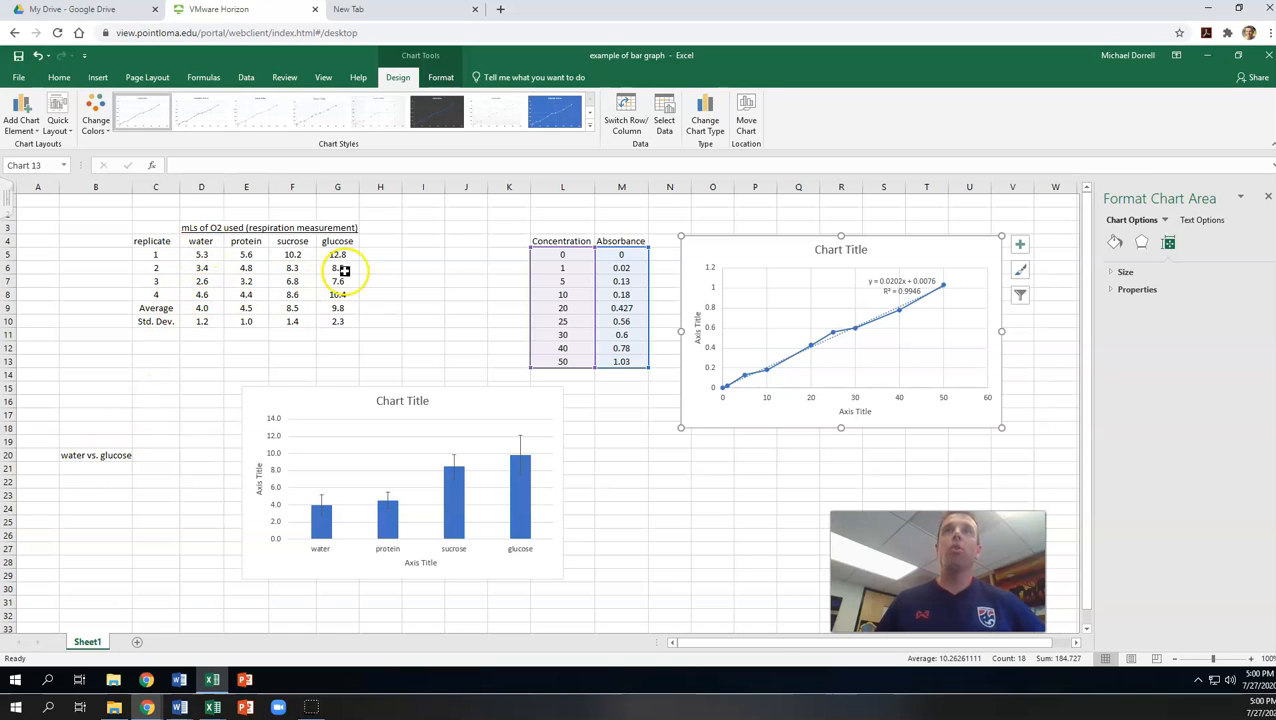
Step: Calculate a two-tailed, type 3 t-test of water against glucose in B22 with =TTEST(D5:D8,G5:G8,2,3)
click(72, 482)
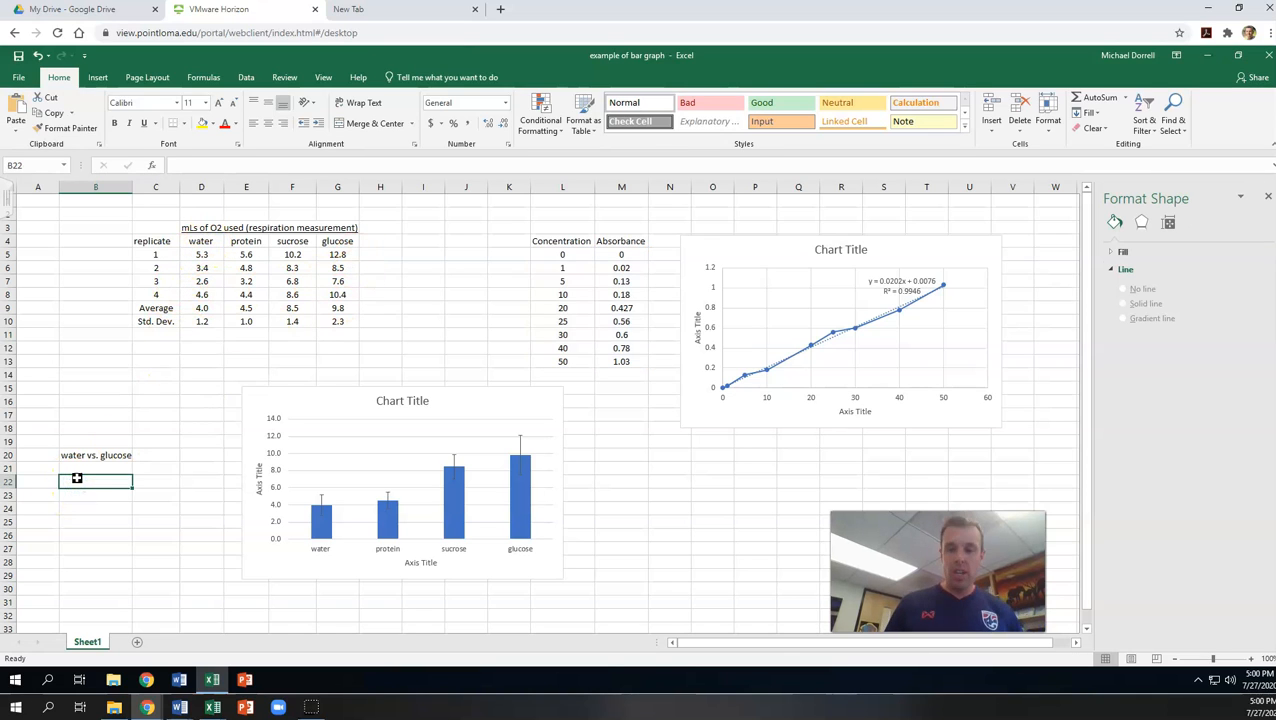
text(=tt)
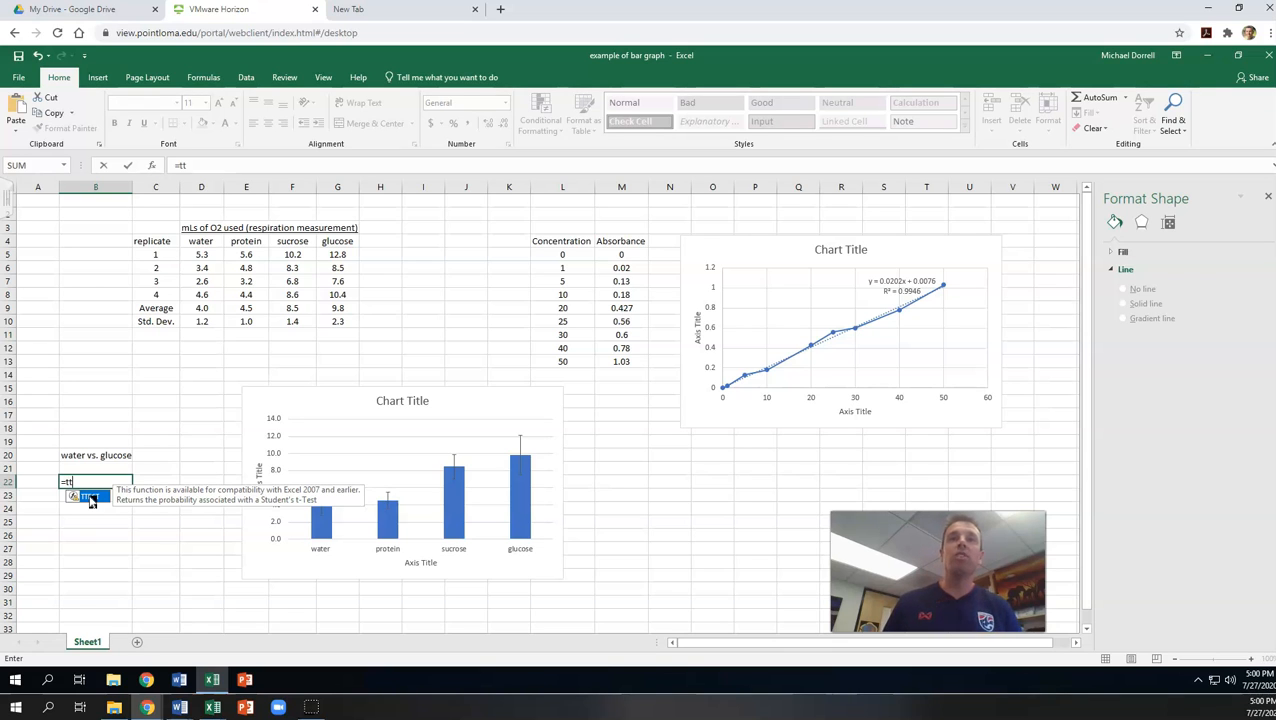
double_click(90, 497)
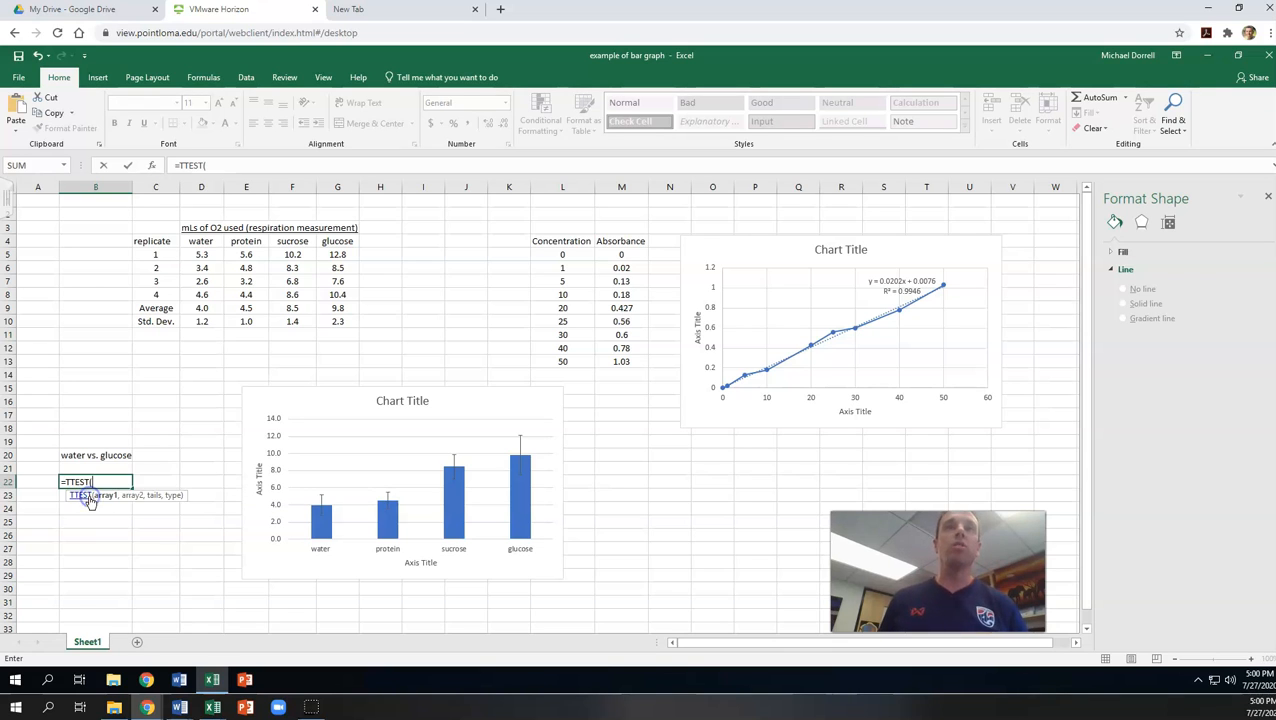
drag(201, 254, 198, 297)
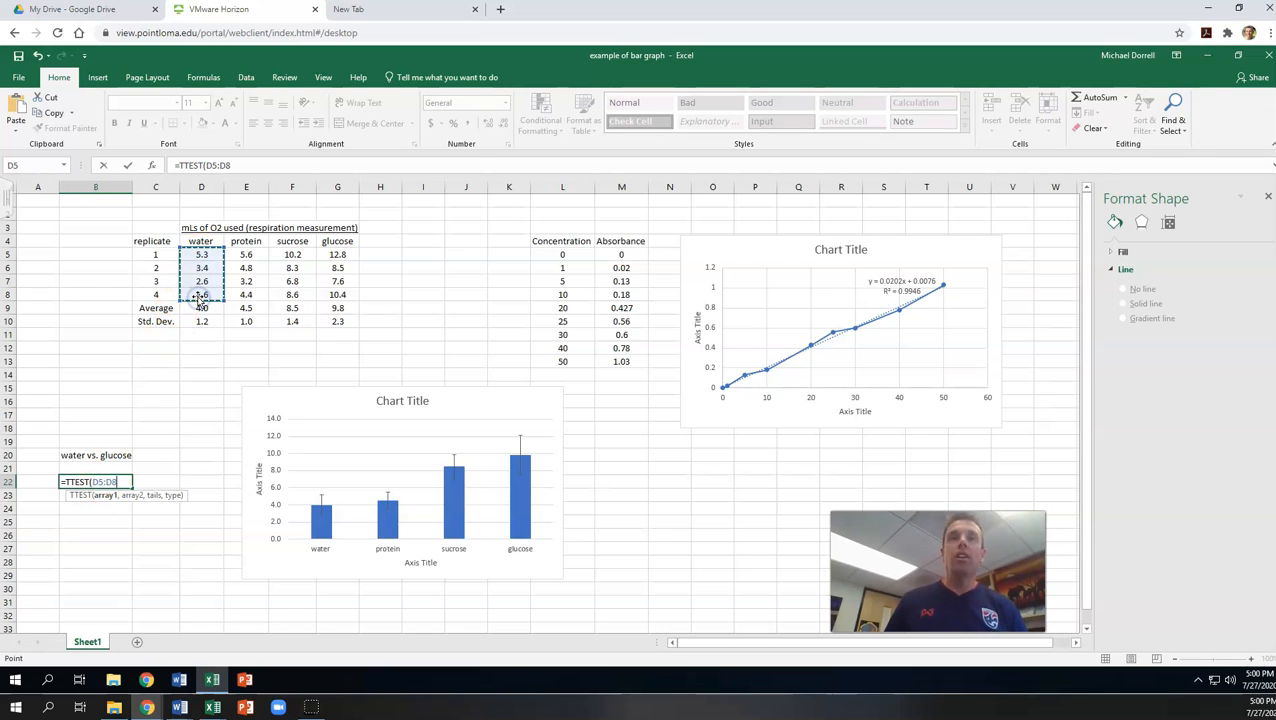
text(,)
drag(337, 254, 338, 298)
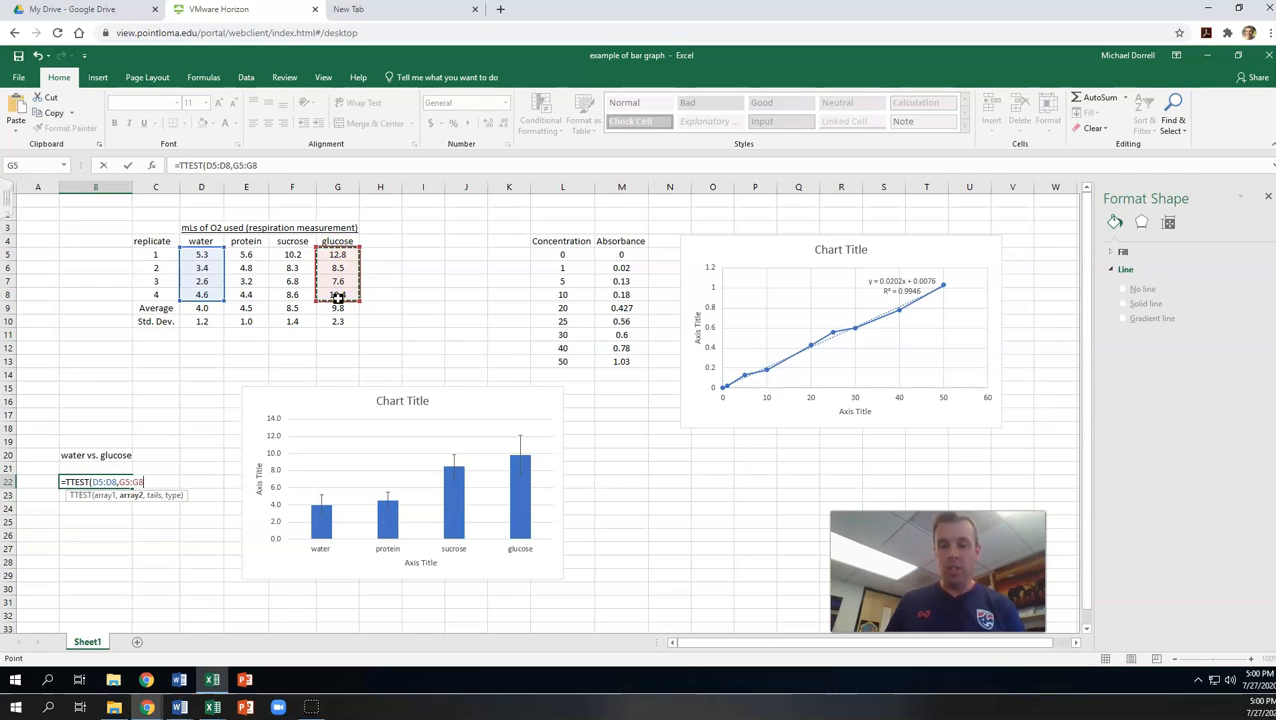
text(,)
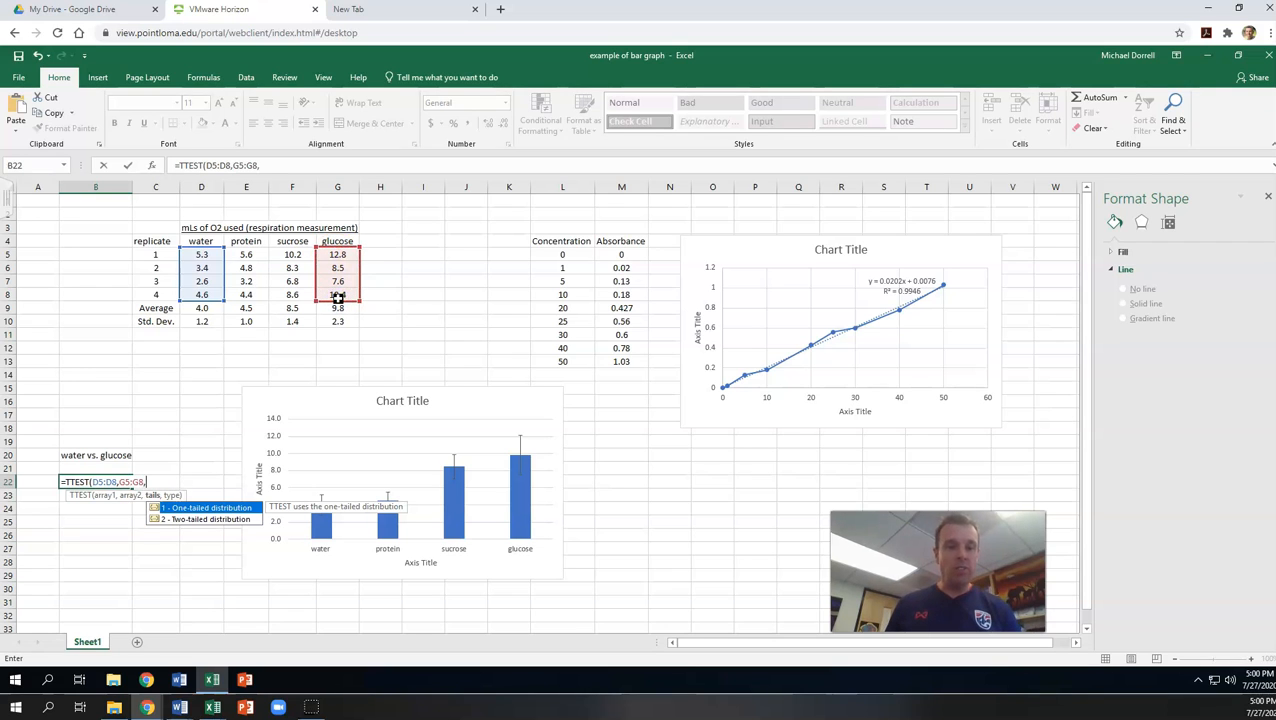
text(2,3)
key(Return)
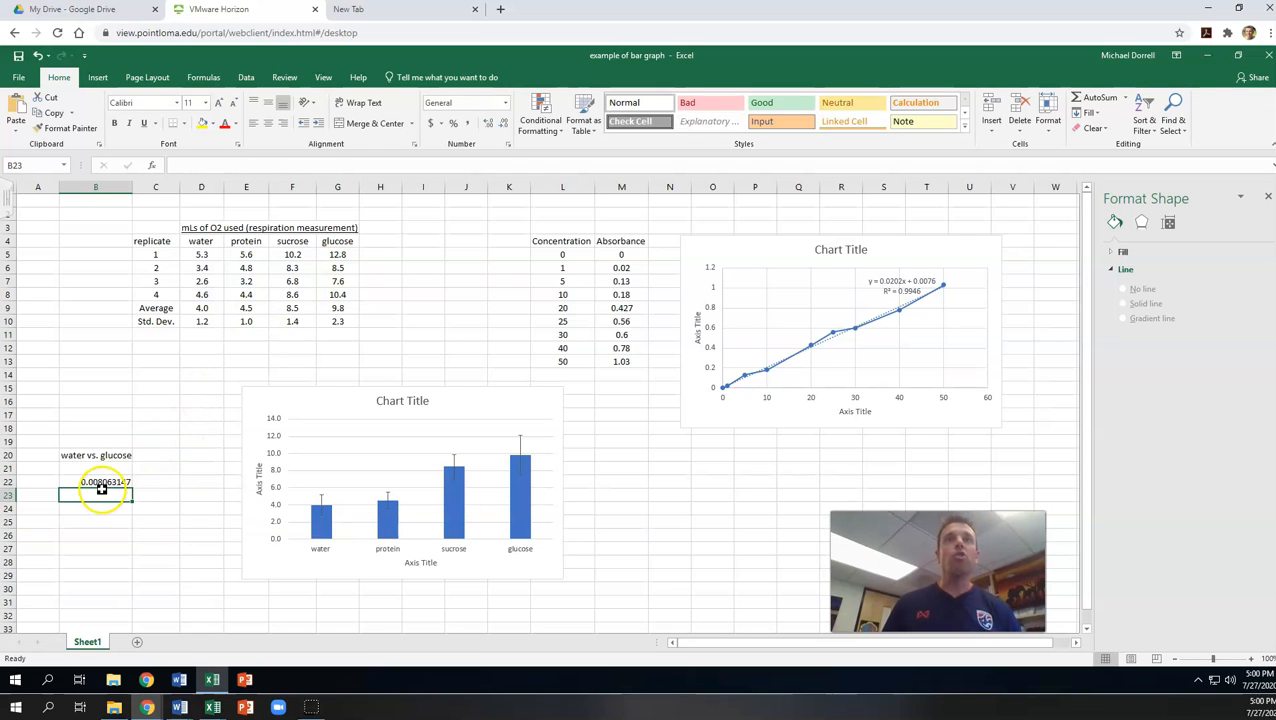